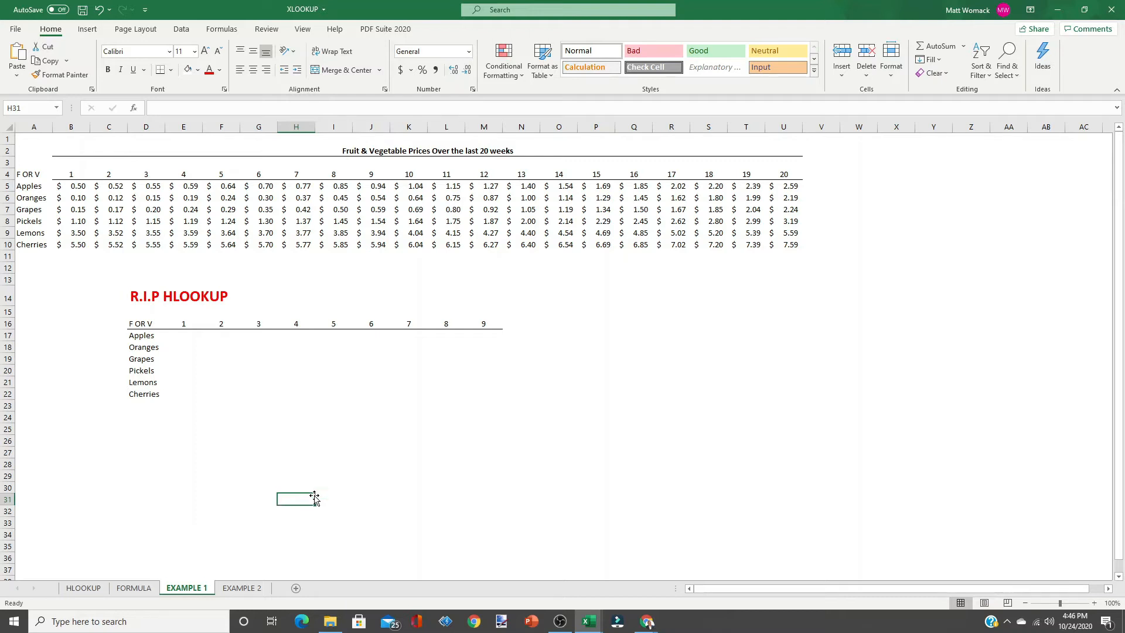
Start an XLOOKUP formula in cell E17 through the Insert Function dialog.
{"action": "left_click", "coordinate": [177, 336]}
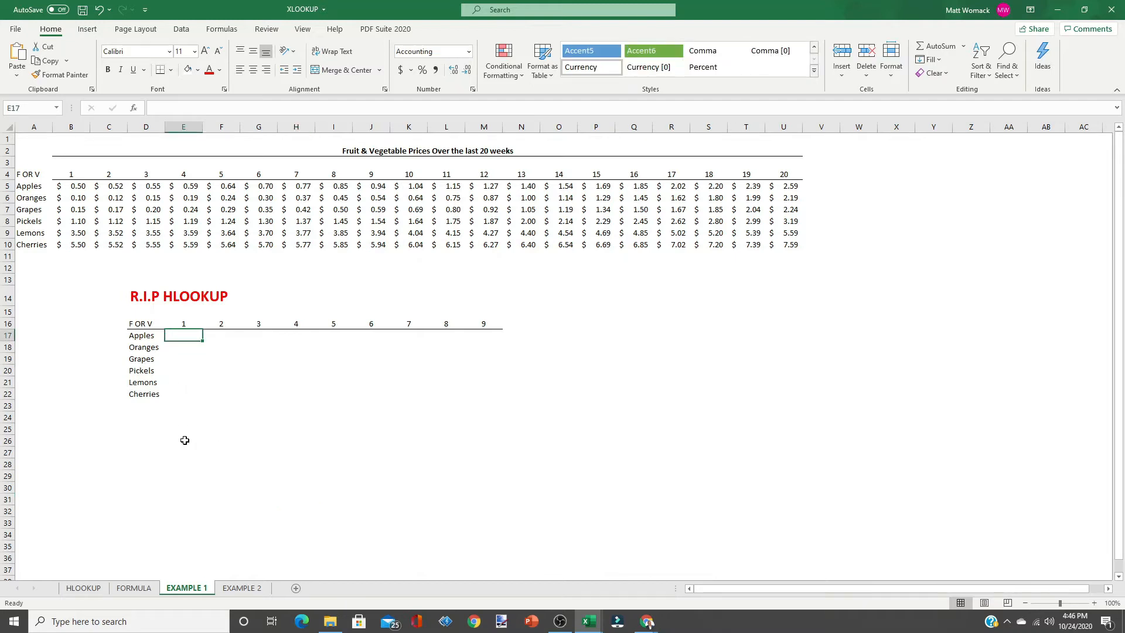
{"action": "left_click", "coordinate": [134, 109]}
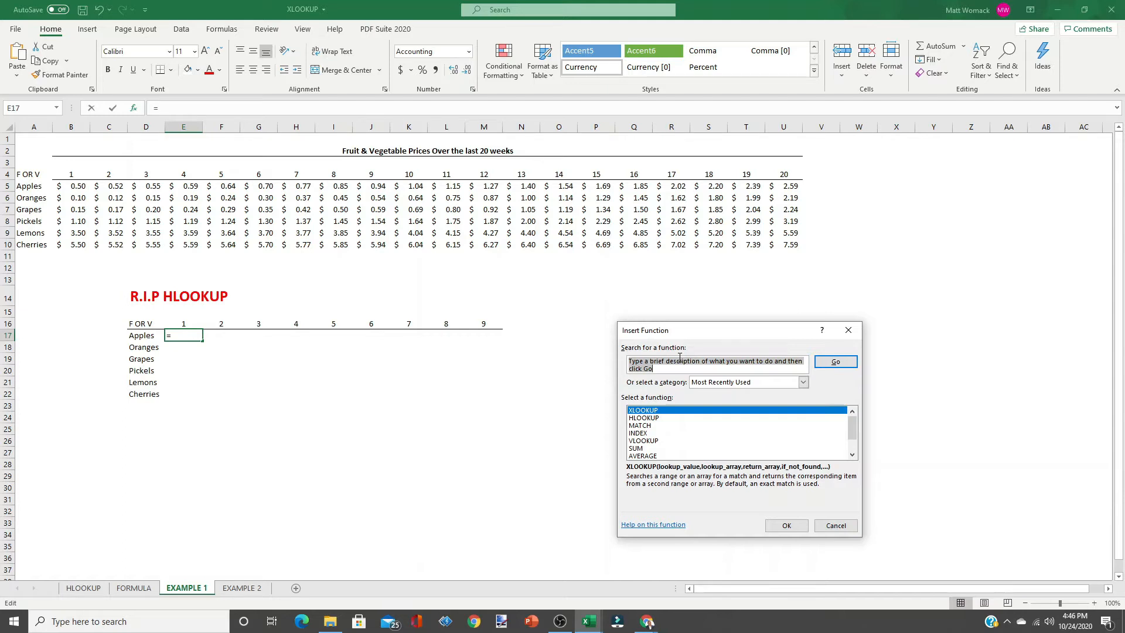
{"action": "type", "text": "xlookup"}
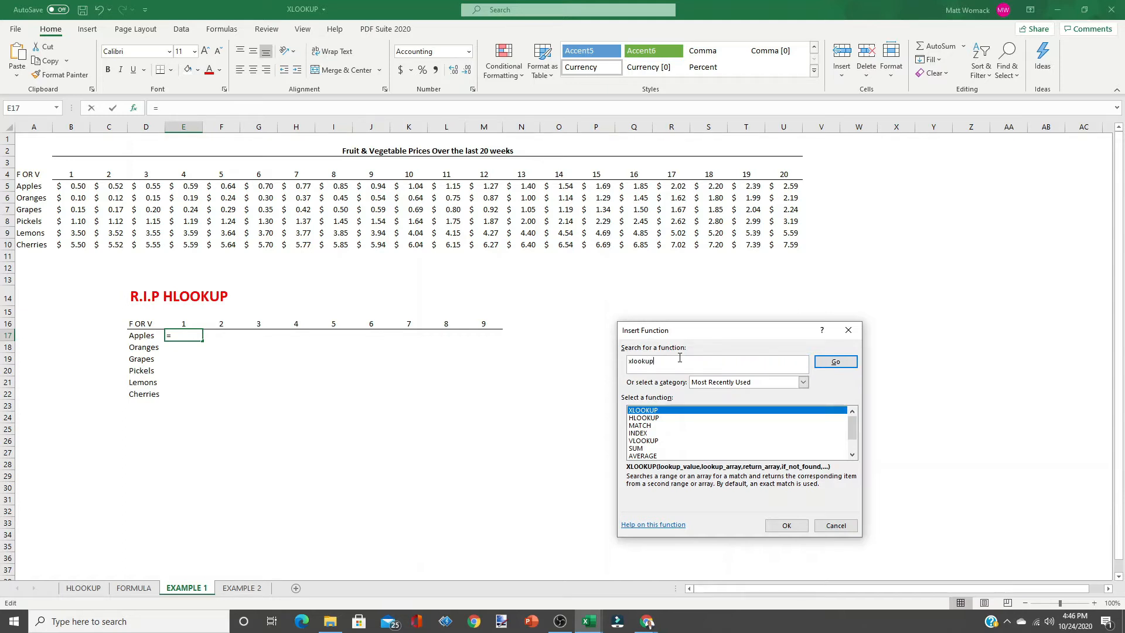
{"action": "key", "text": "Return"}
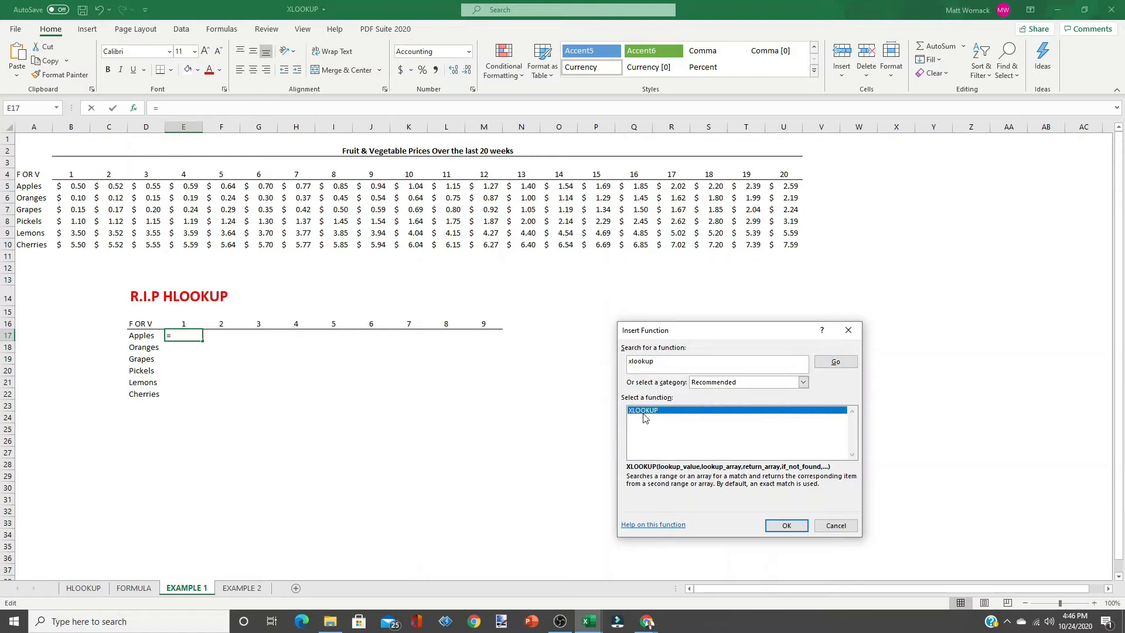
{"action": "left_click", "coordinate": [785, 526]}
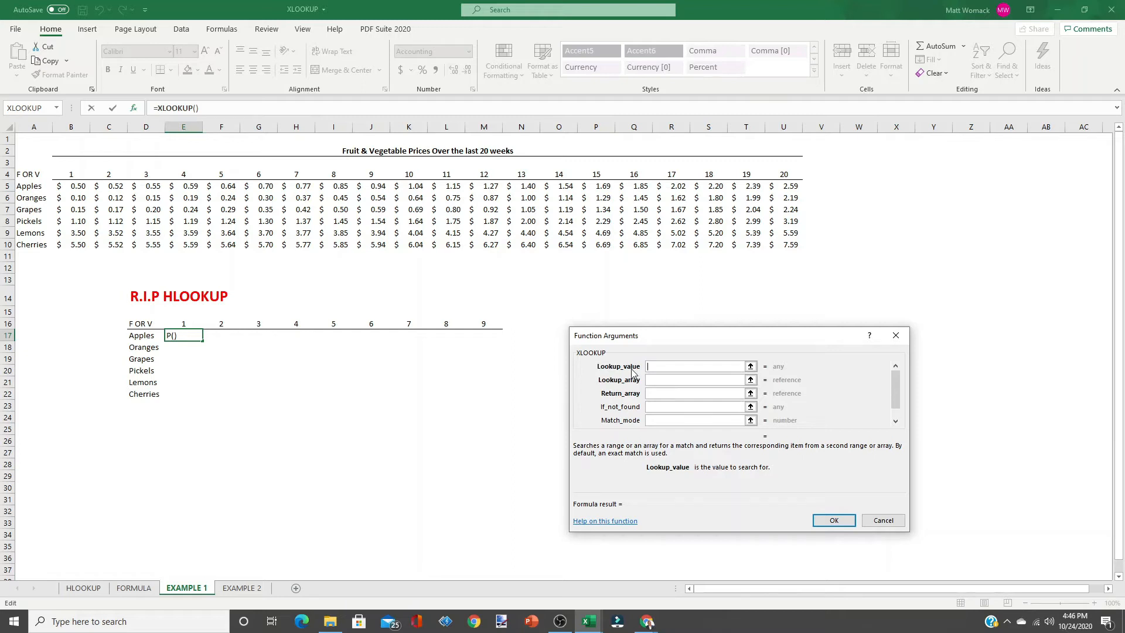
Set the lookup value to E$16 and the lookup array to the header row $B$4:$U$4.
{"action": "left_click", "coordinate": [189, 322]}
{"action": "key", "text": "F4"}
{"action": "key", "text": "F4"}
{"action": "key", "text": "Tab"}
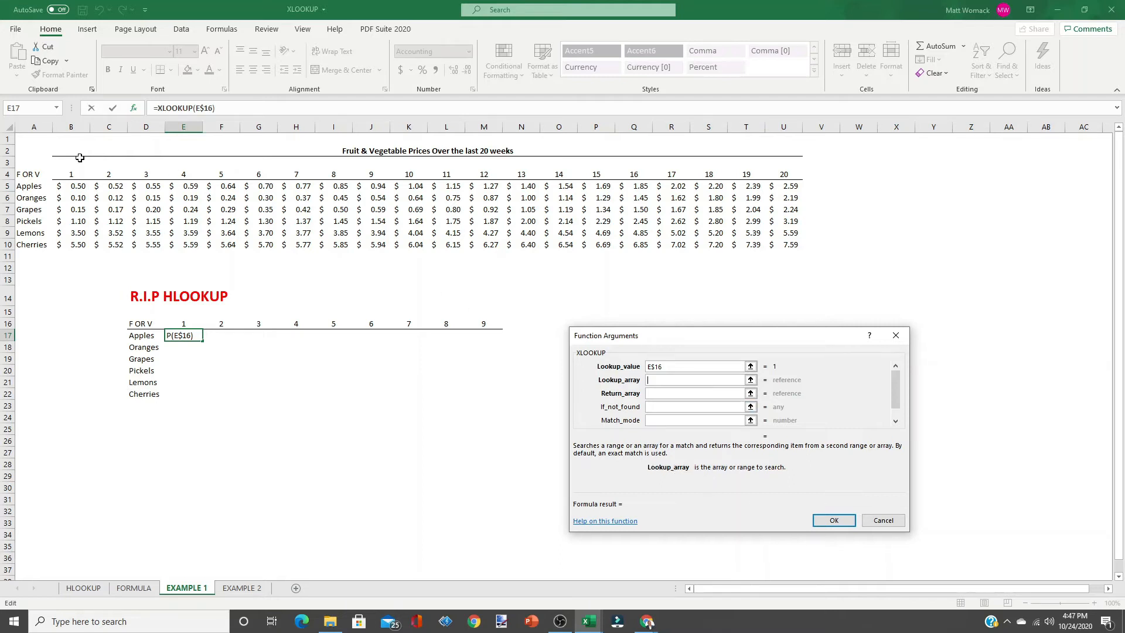
{"action": "left_click_drag", "start_coordinate": [75, 172], "coordinate": [788, 173]}
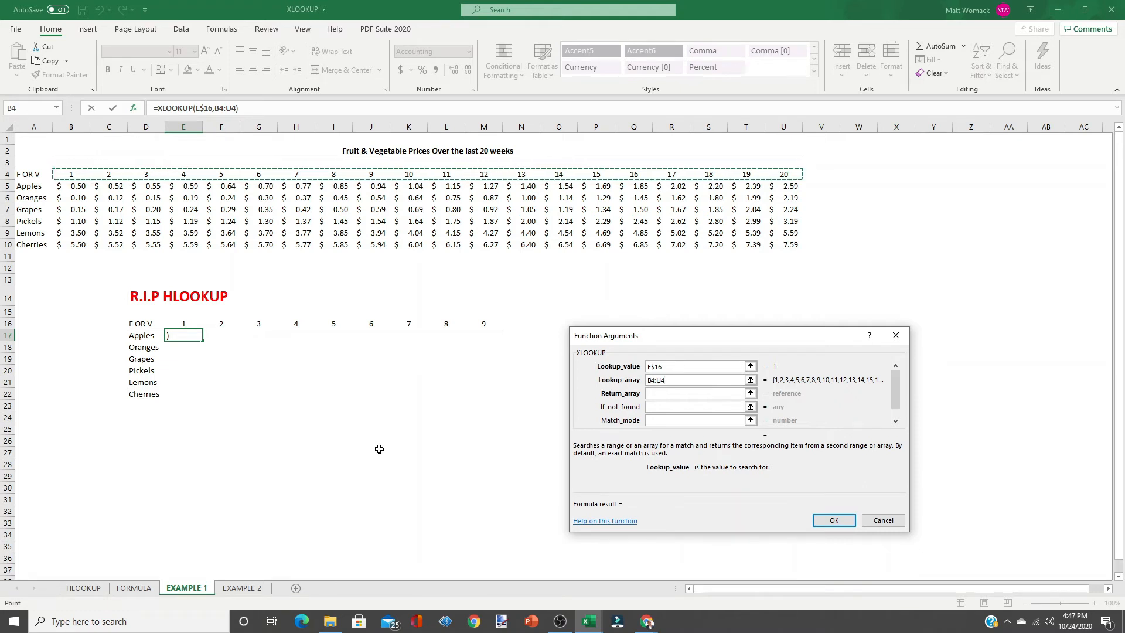
{"action": "key", "text": "F4"}
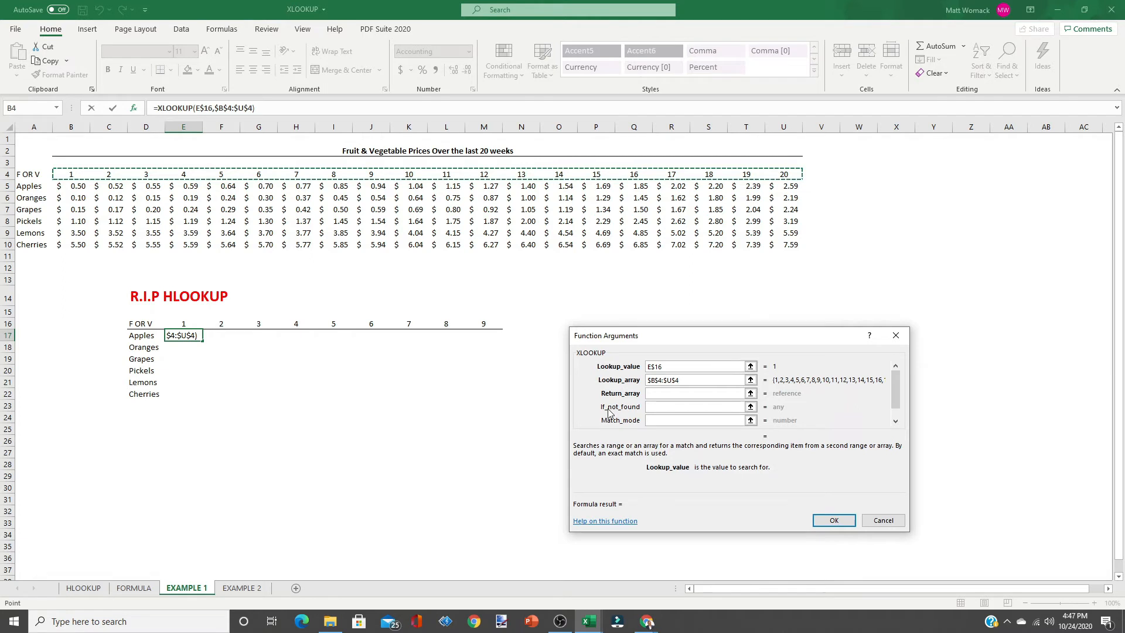
Set the return array to the Apples price row $B5:$U5.
{"action": "left_click", "coordinate": [657, 392]}
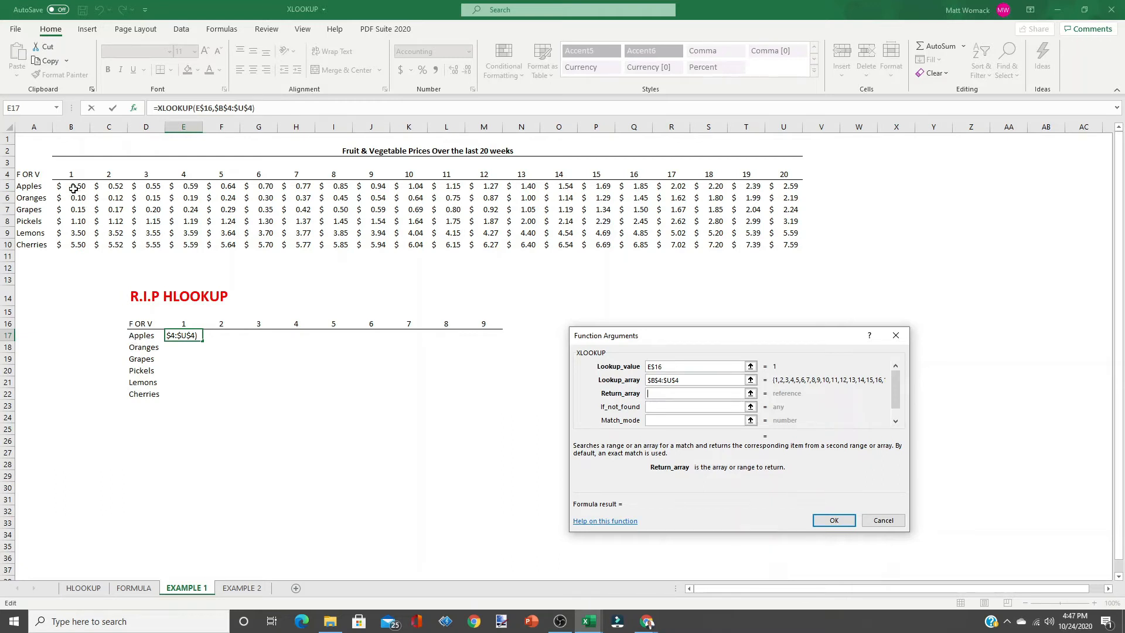
{"action": "left_click_drag", "start_coordinate": [78, 183], "coordinate": [786, 186]}
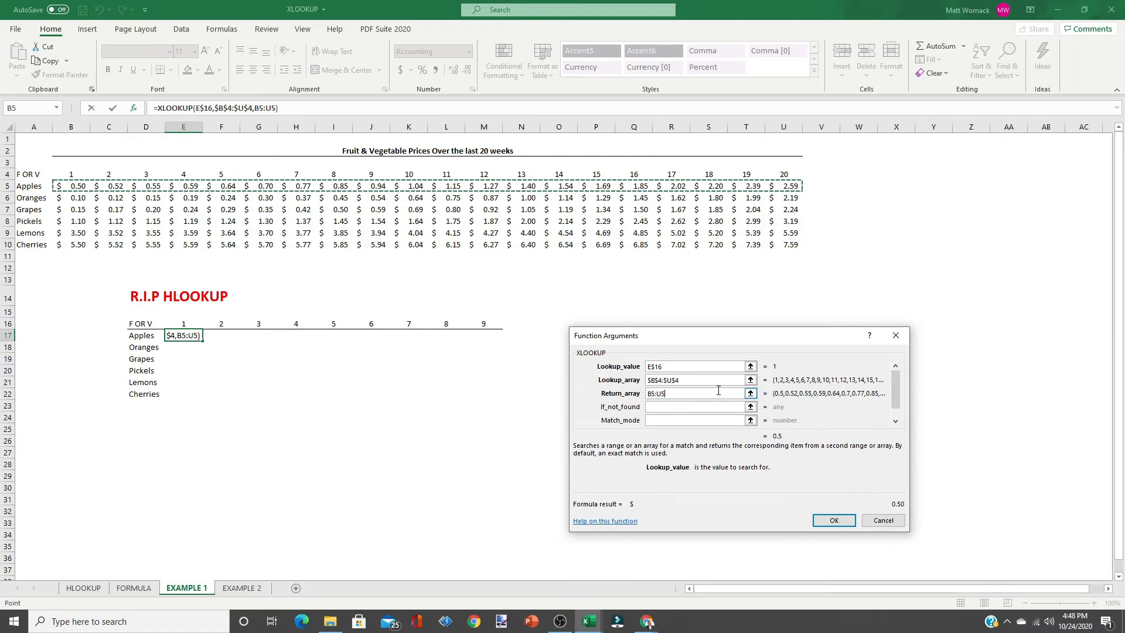
{"action": "key", "text": "F4"}
{"action": "key", "text": "F4"}
{"action": "key", "text": "F4"}
Enter "OOPS" as the if-not-found text and 0 as the match mode, then confirm the formula.
{"action": "left_click", "coordinate": [667, 406]}
{"action": "left_click", "coordinate": [667, 406]}
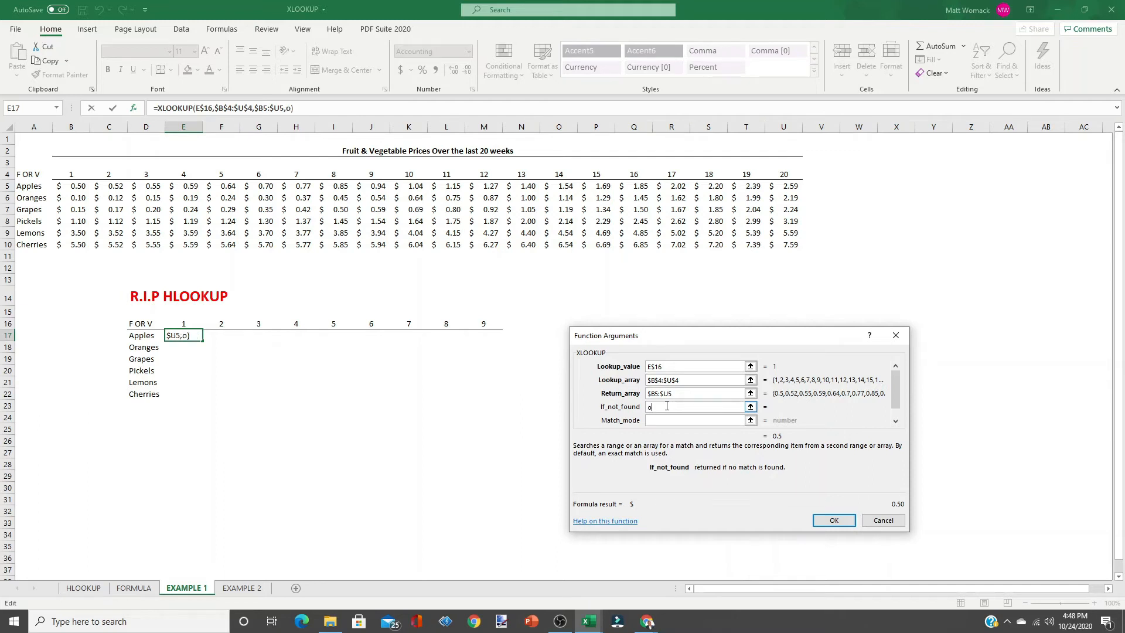
{"action": "type", "text": "OOPS"}
{"action": "left_click", "coordinate": [673, 421]}
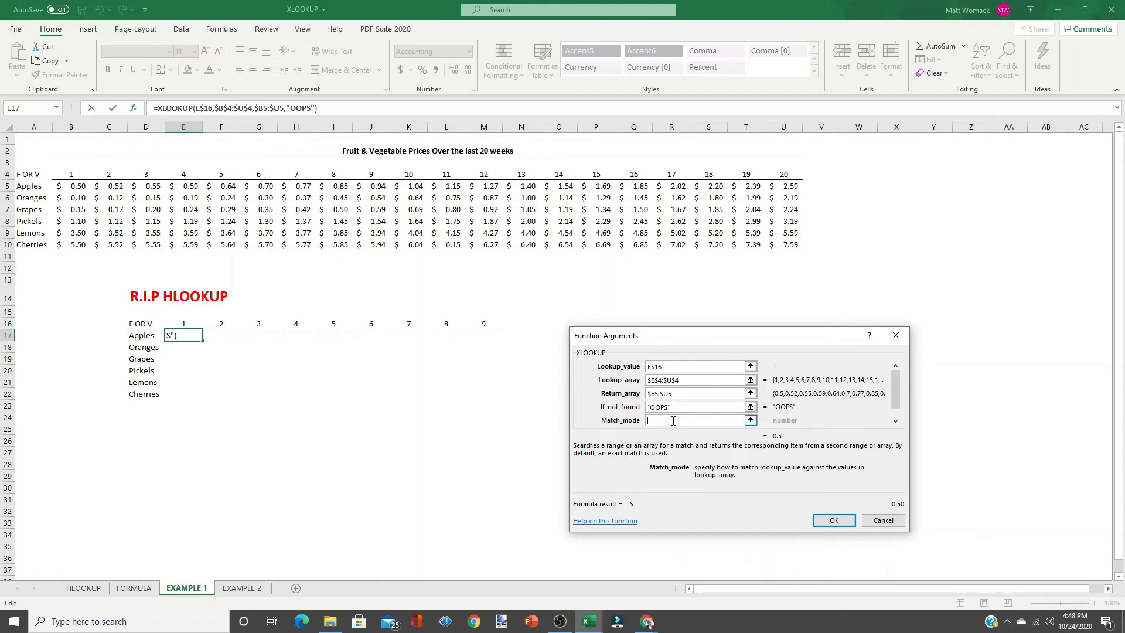
{"action": "type", "text": "0"}
{"action": "left_click", "coordinate": [834, 521]}
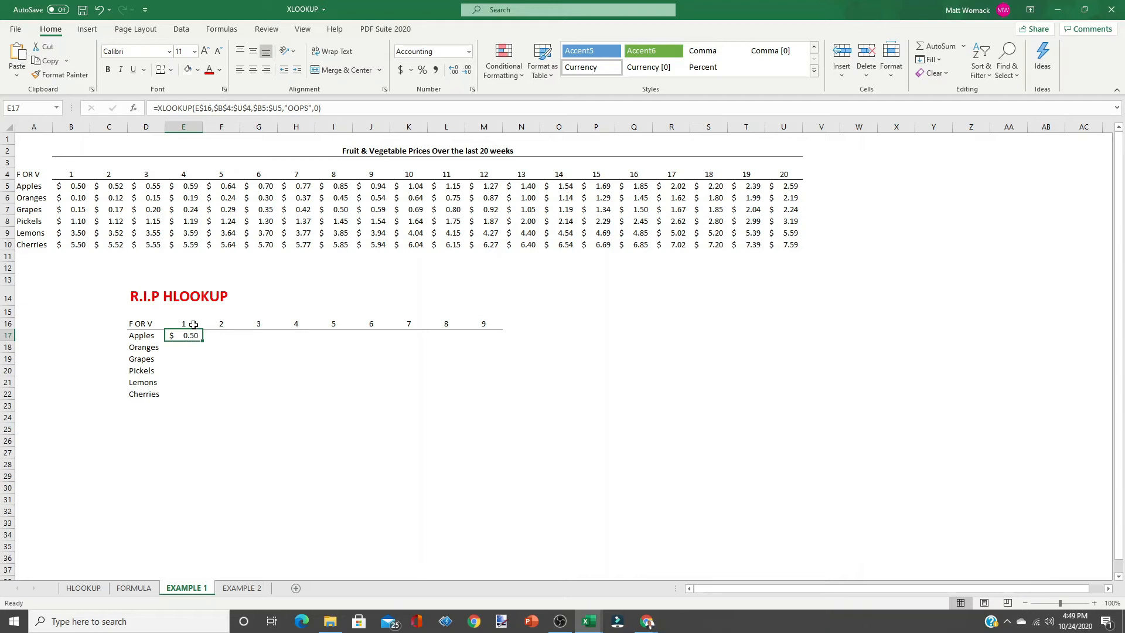
Fill the E17 formula across to column M and down through the Cherries row 22.
{"action": "left_click", "coordinate": [147, 337]}
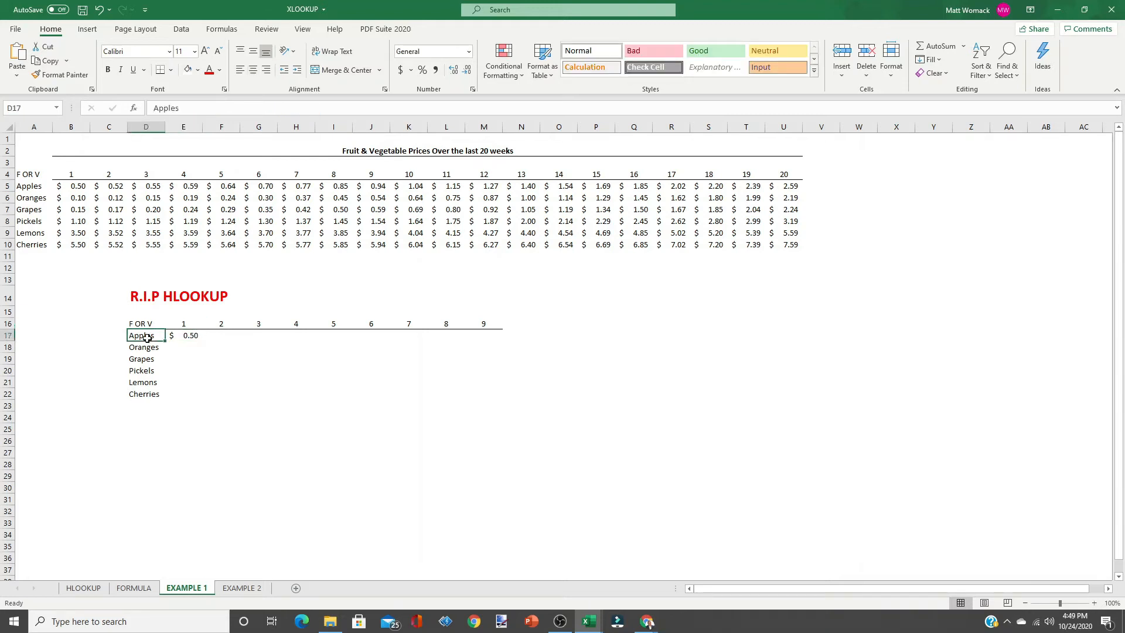
{"action": "left_click", "coordinate": [175, 338]}
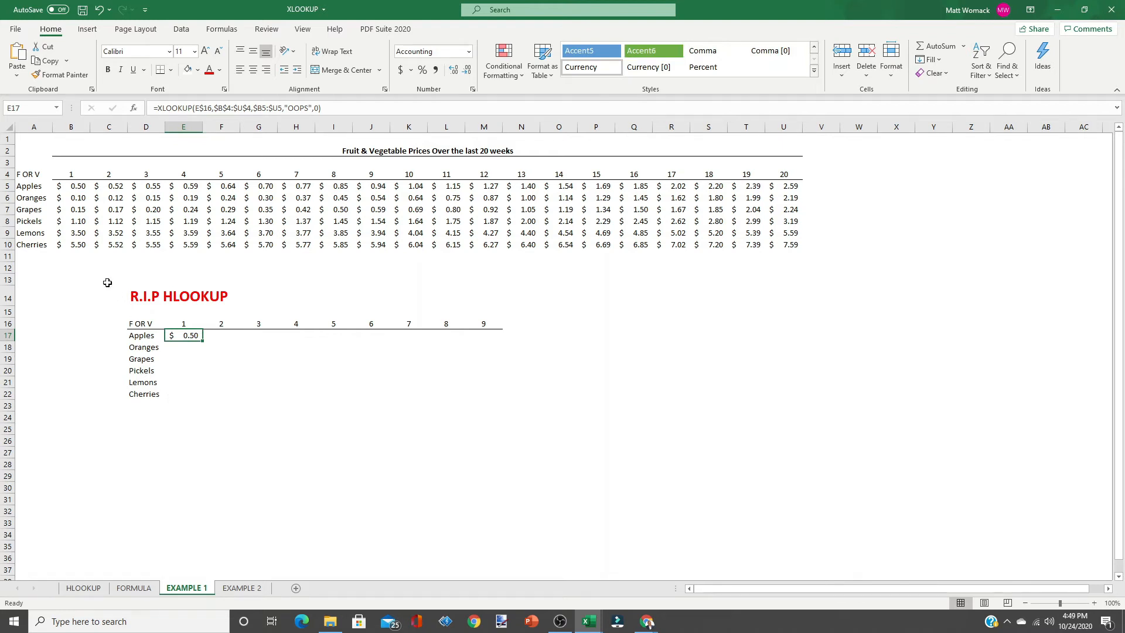
{"action": "left_click", "coordinate": [70, 175]}
{"action": "left_click", "coordinate": [34, 187]}
{"action": "left_click", "coordinate": [73, 187]}
{"action": "left_click", "coordinate": [196, 335]}
{"action": "left_click_drag", "start_coordinate": [204, 341], "coordinate": [495, 348]}
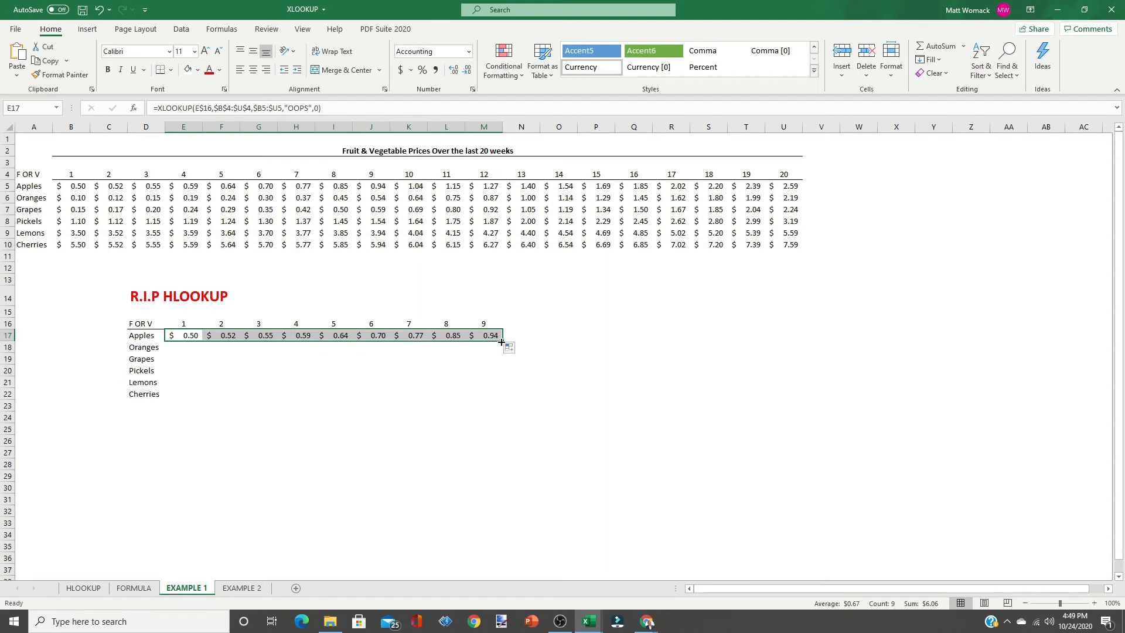
{"action": "left_click_drag", "start_coordinate": [503, 342], "coordinate": [496, 394]}
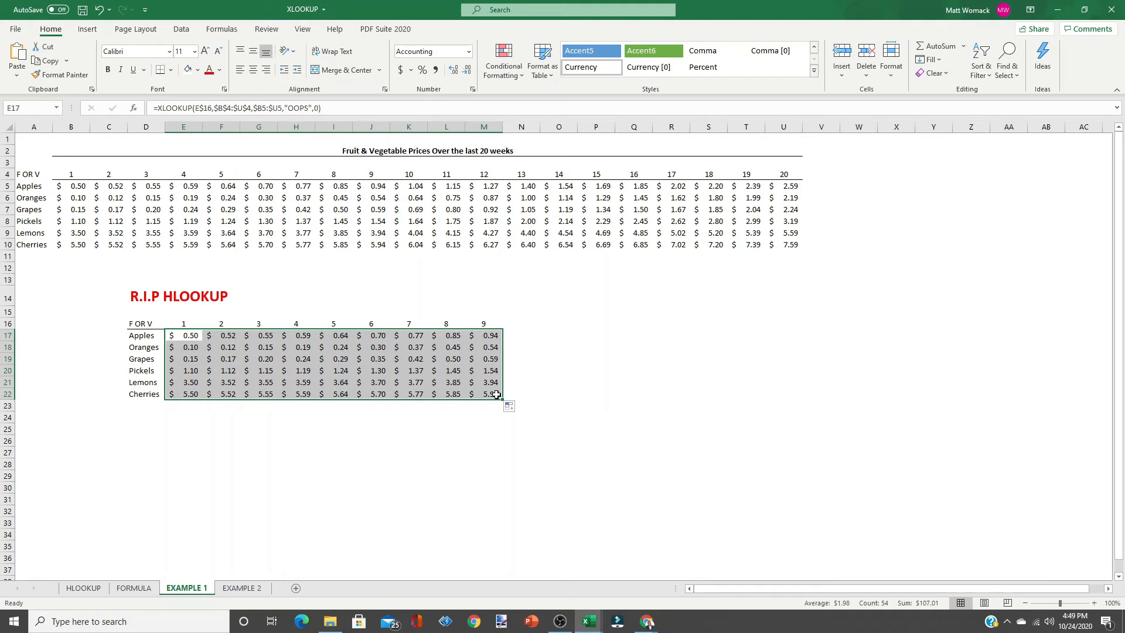
Change the week header in E16 to 30 to test the not-found result.
{"action": "left_click", "coordinate": [181, 427]}
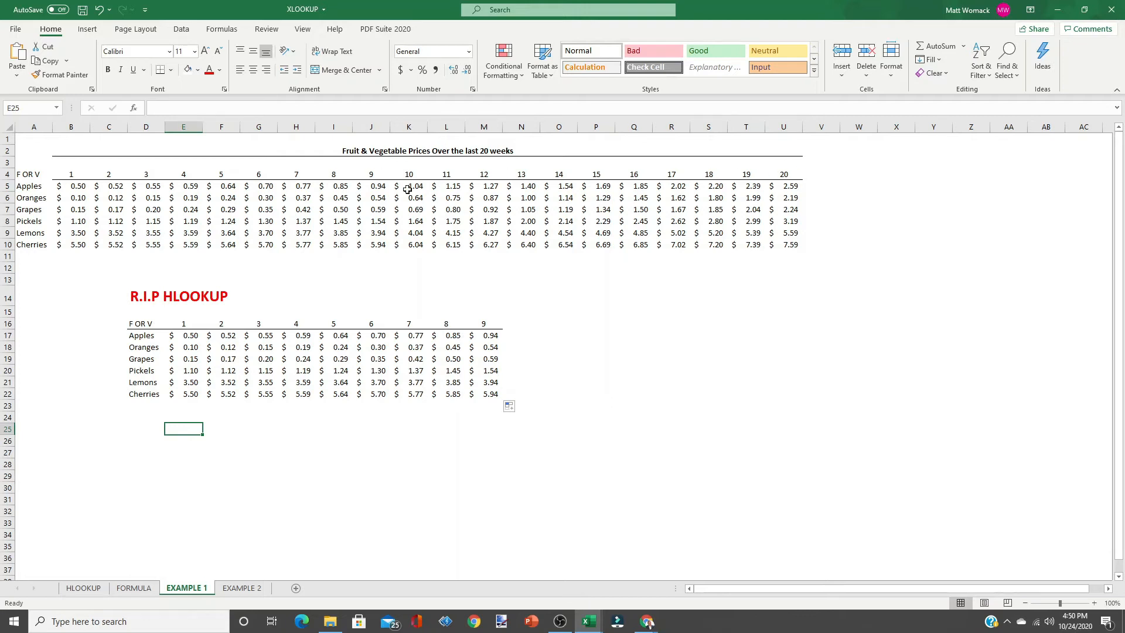
{"action": "left_click", "coordinate": [191, 322]}
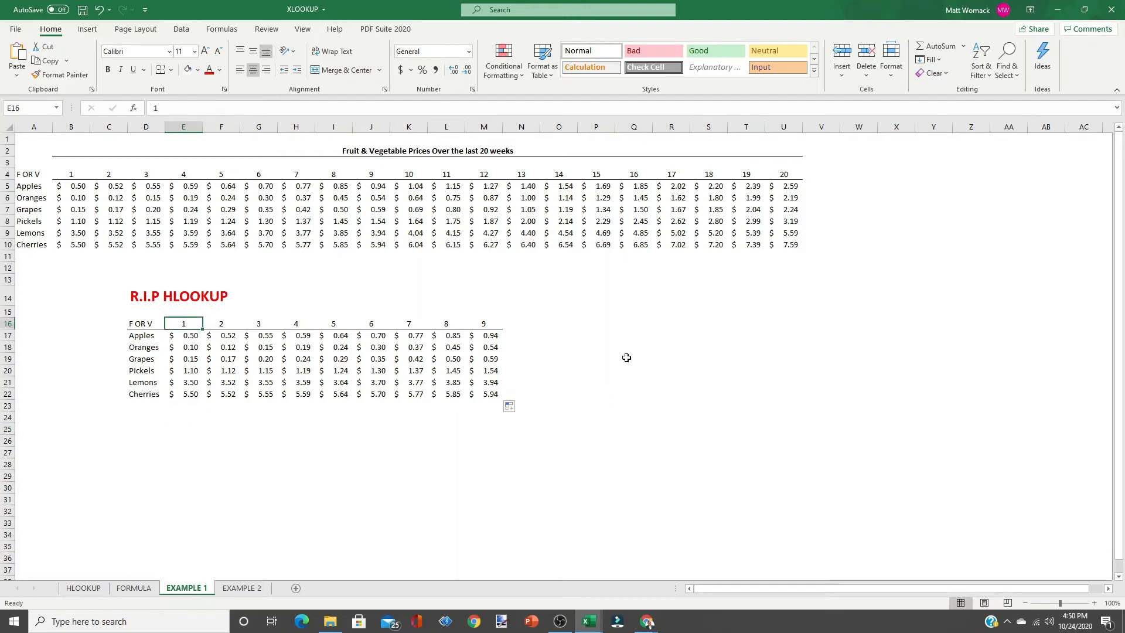
{"action": "type", "text": "30"}
{"action": "key", "text": "Return"}
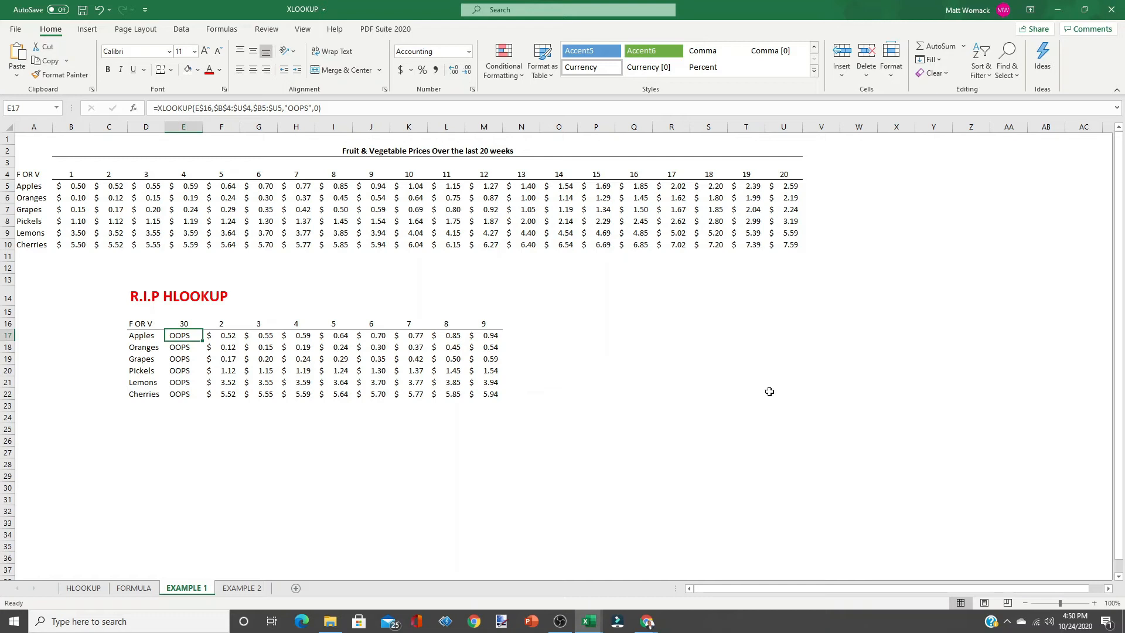
Set the week header in E16 back to 1.
{"action": "left_click", "coordinate": [184, 323]}
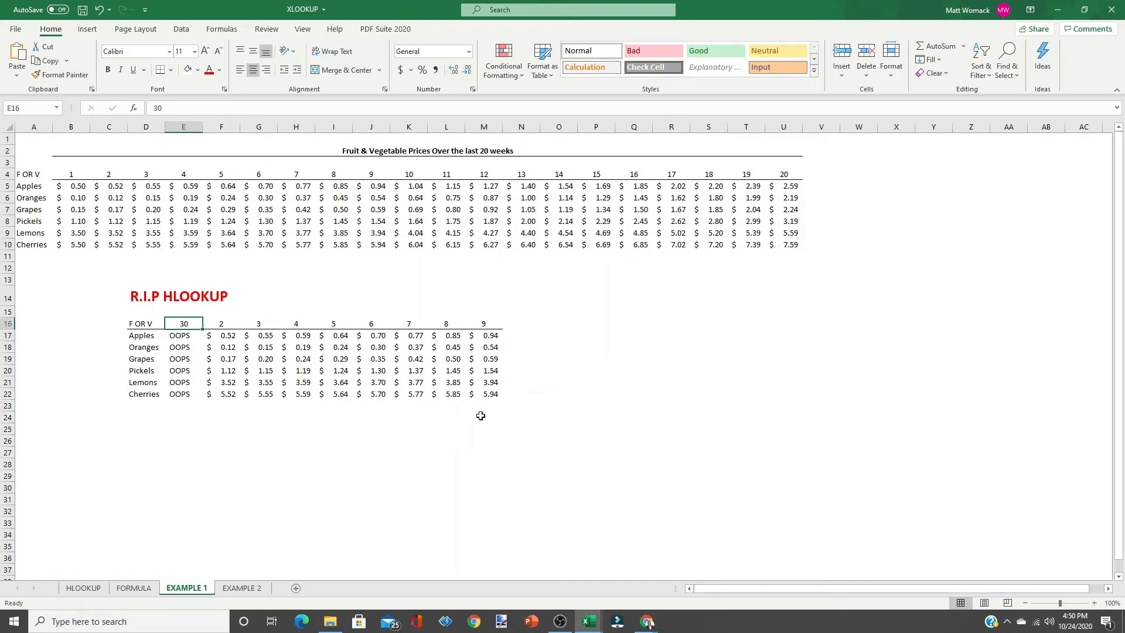
{"action": "type", "text": "1"}
{"action": "key", "text": "Return"}
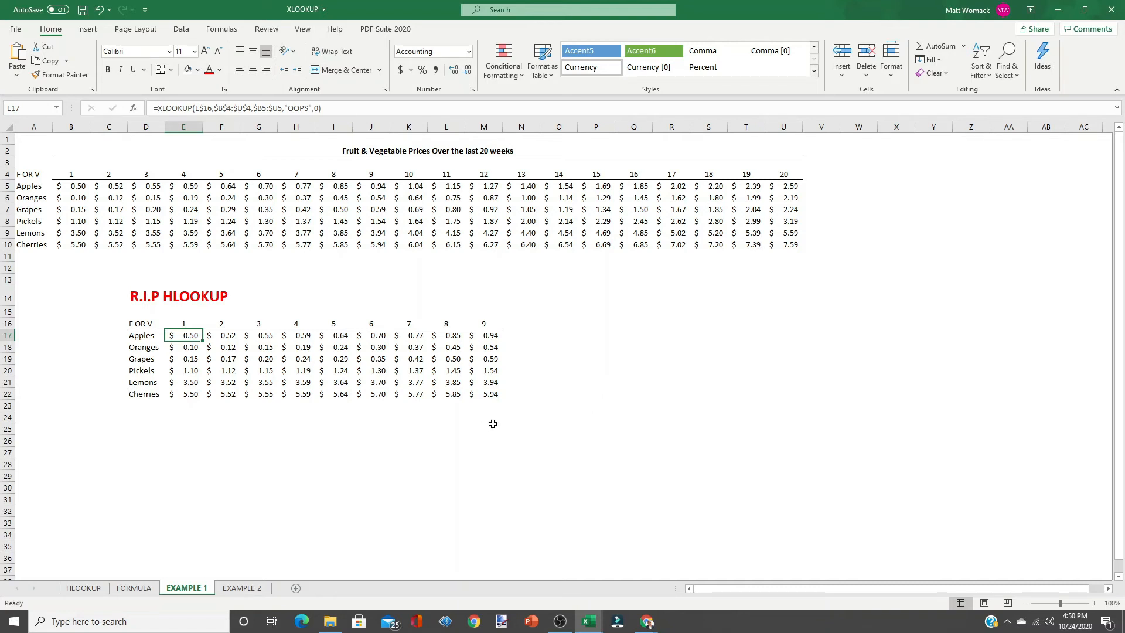
Switch to the EXAMPLE 2 sheet and start an XLOOKUP formula in cell H14 for Sam's occupation.
{"action": "left_click", "coordinate": [252, 589]}
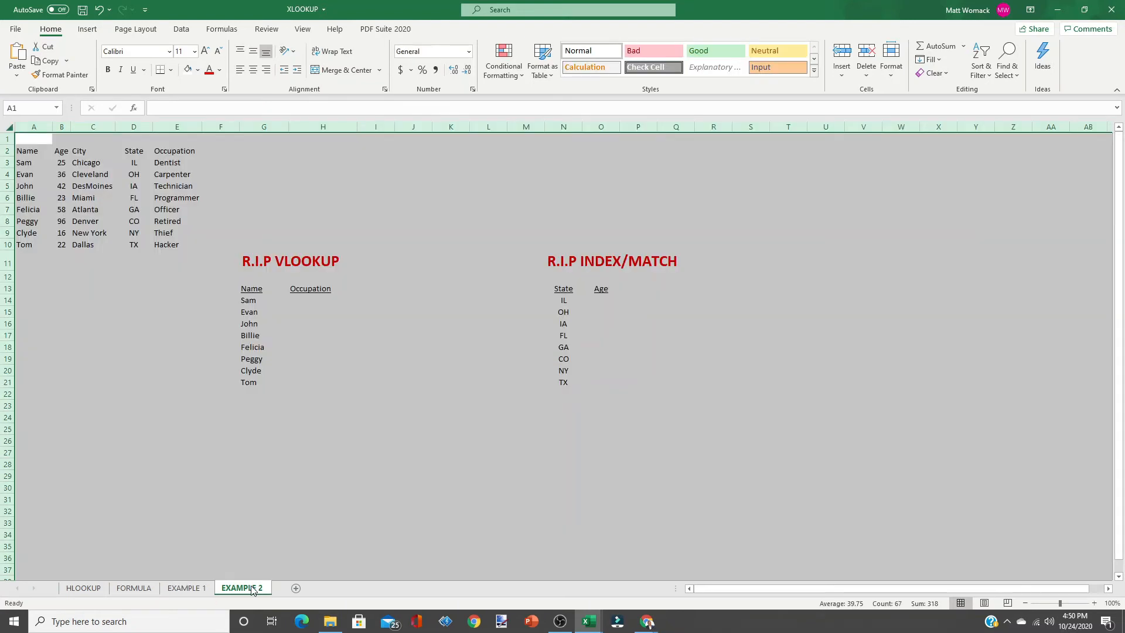
{"action": "left_click", "coordinate": [340, 432]}
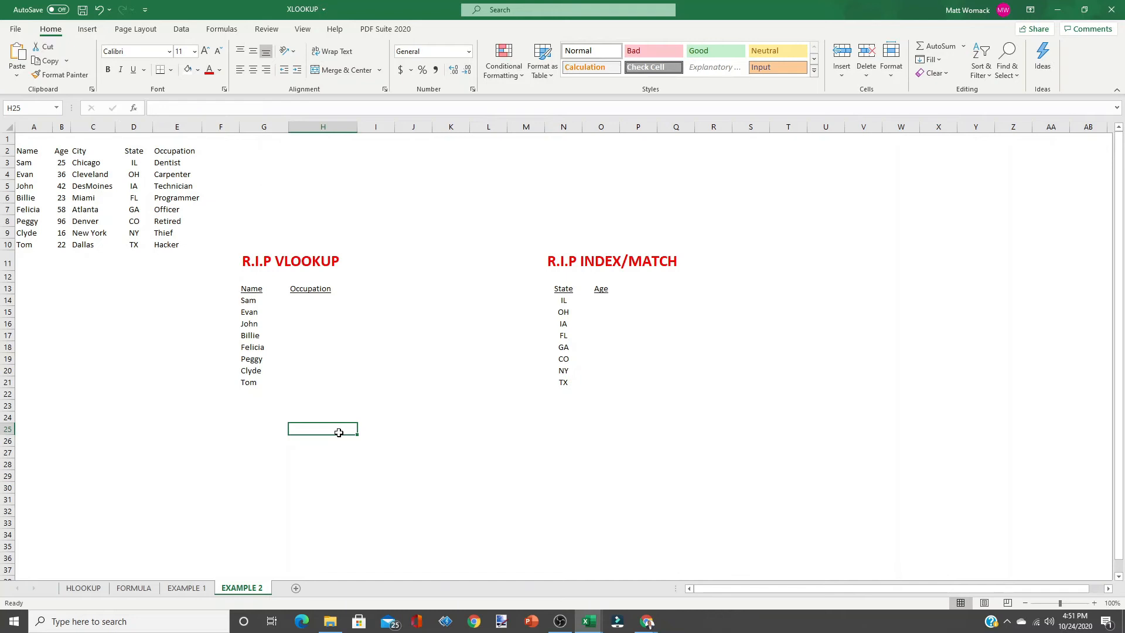
{"action": "left_click", "coordinate": [302, 300]}
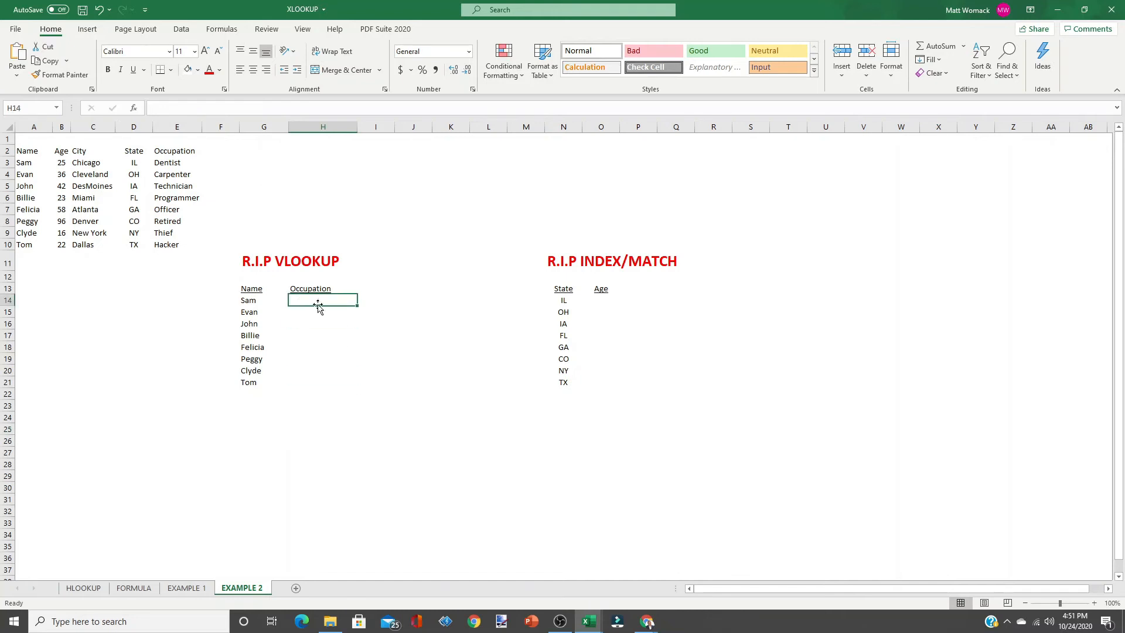
{"action": "left_click", "coordinate": [134, 109]}
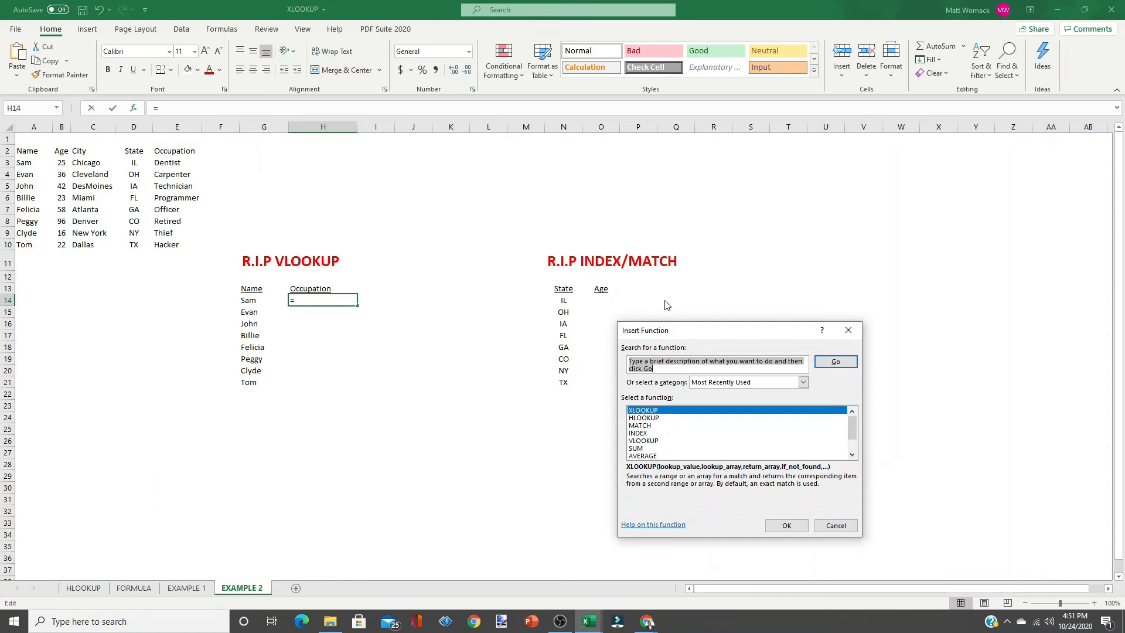
{"action": "type", "text": "XLOOKUP"}
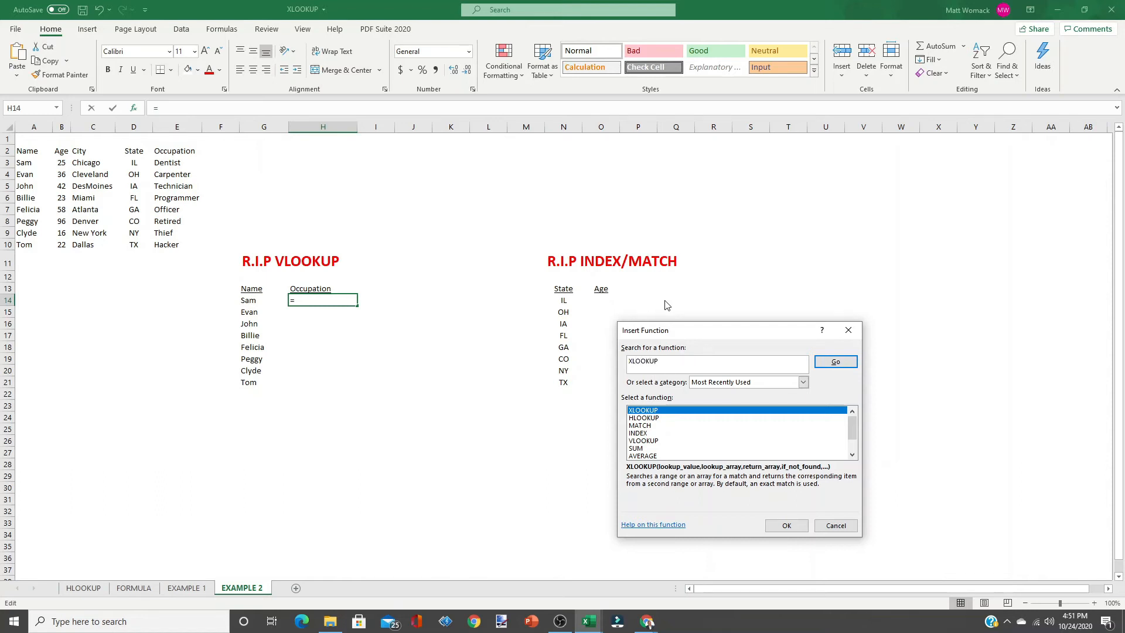
{"action": "left_click", "coordinate": [828, 365]}
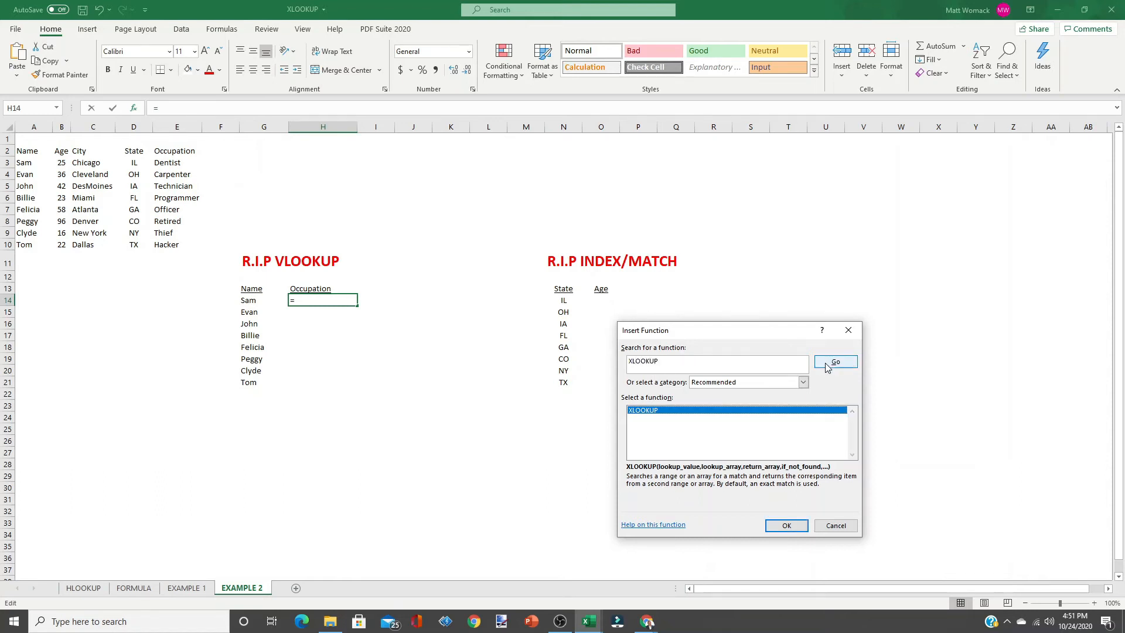
{"action": "left_click", "coordinate": [785, 525]}
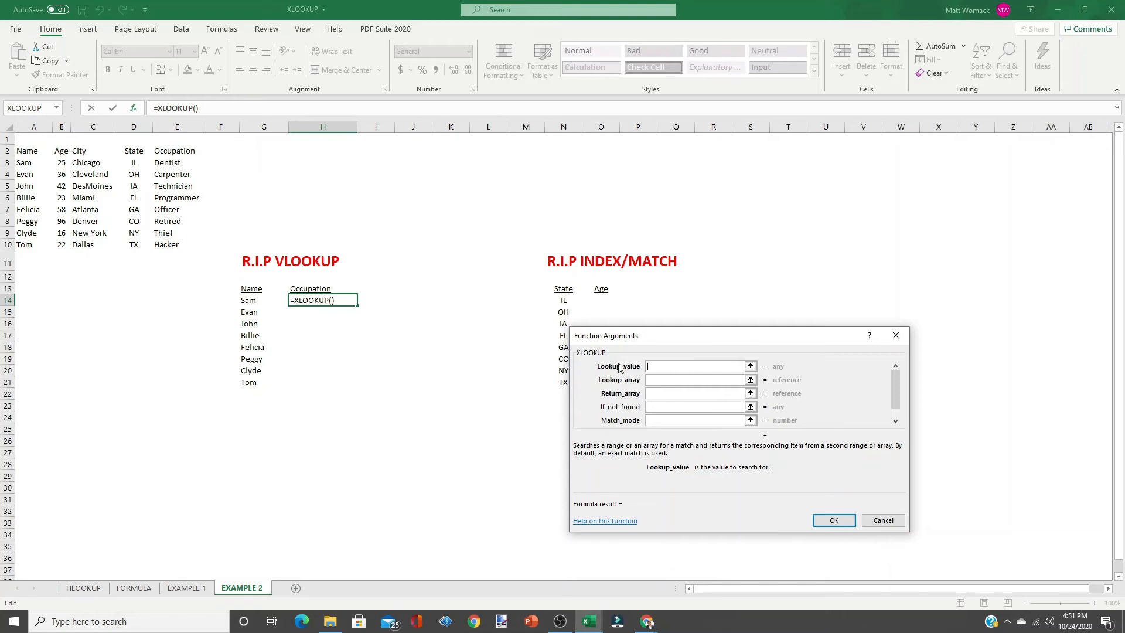
Set the lookup value to G14 and the lookup array to the name column $A$2:$A$10.
{"action": "left_click", "coordinate": [252, 301]}
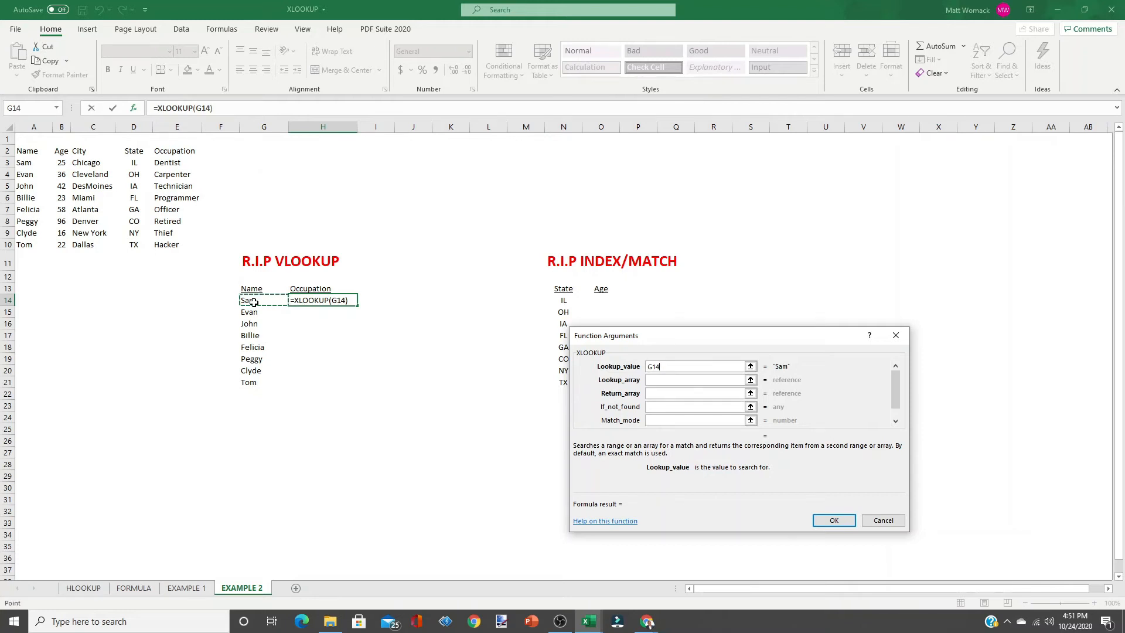
{"action": "left_click", "coordinate": [664, 380]}
{"action": "left_click_drag", "start_coordinate": [33, 151], "coordinate": [32, 239]}
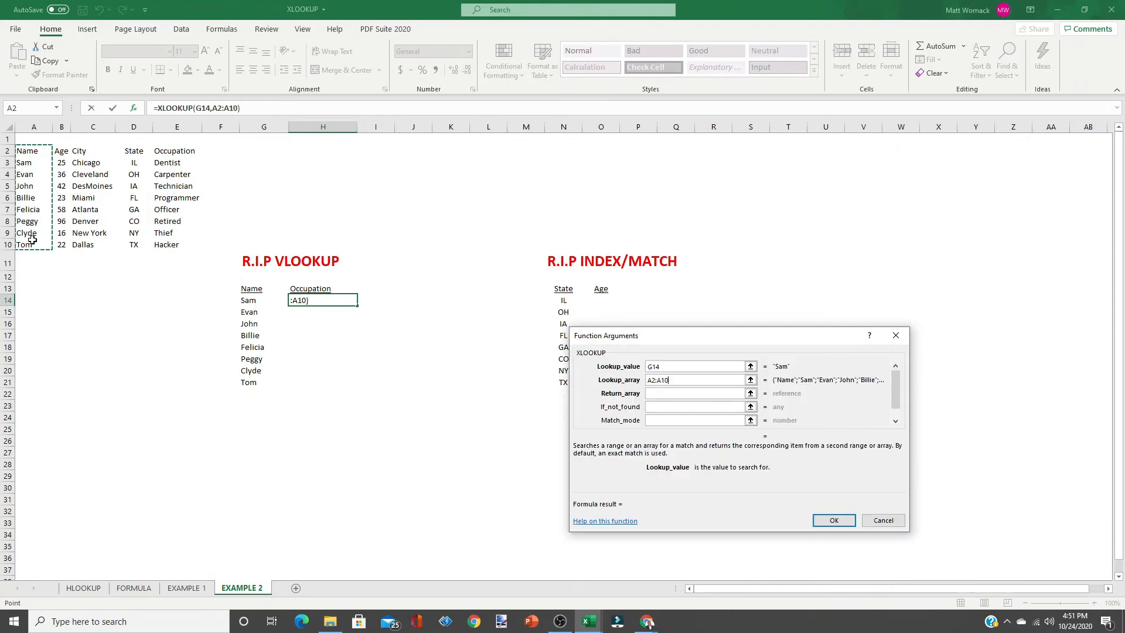
{"action": "key", "text": "F4"}
Set the return array to the occupation column $E$2:$E$10 and move on to the if-not-found argument.
{"action": "left_click", "coordinate": [659, 393]}
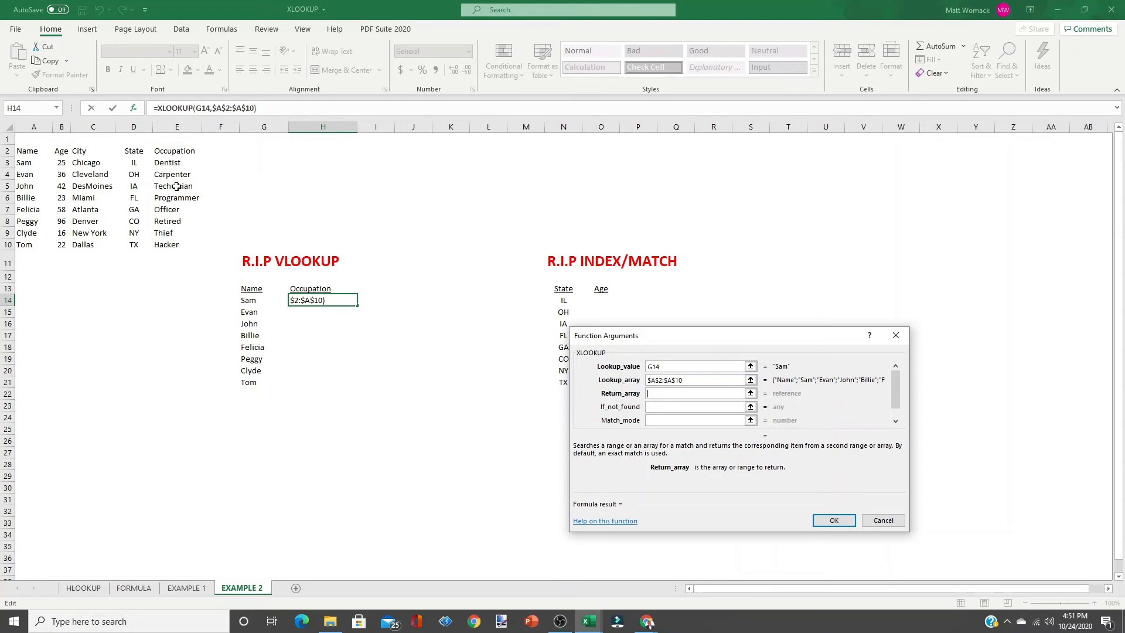
{"action": "left_click_drag", "start_coordinate": [175, 153], "coordinate": [176, 246]}
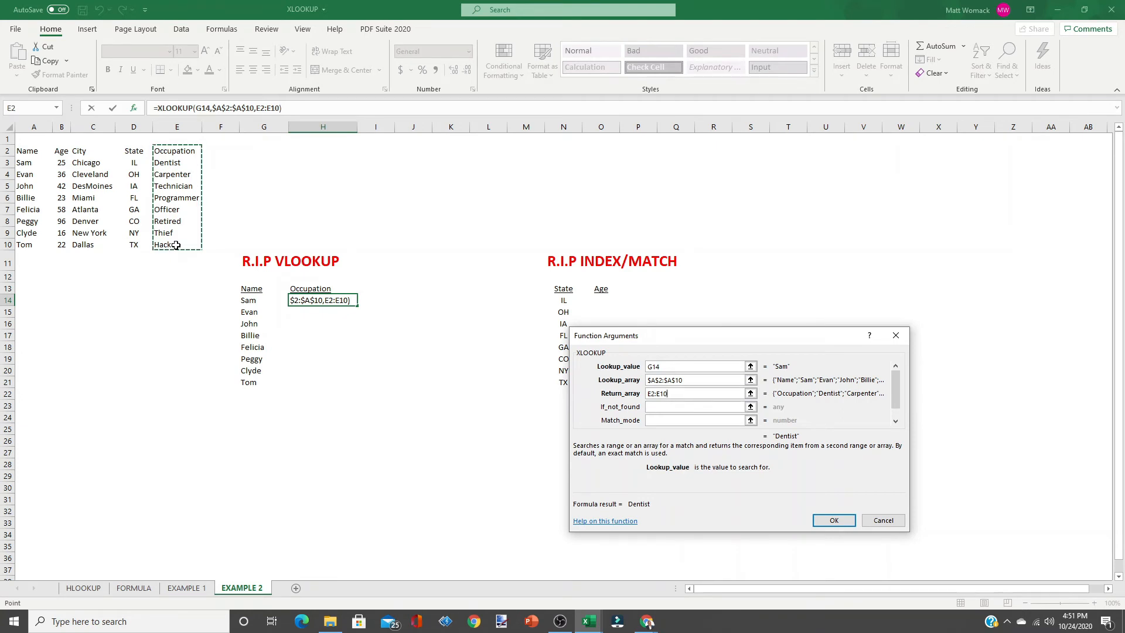
{"action": "key", "text": "F4"}
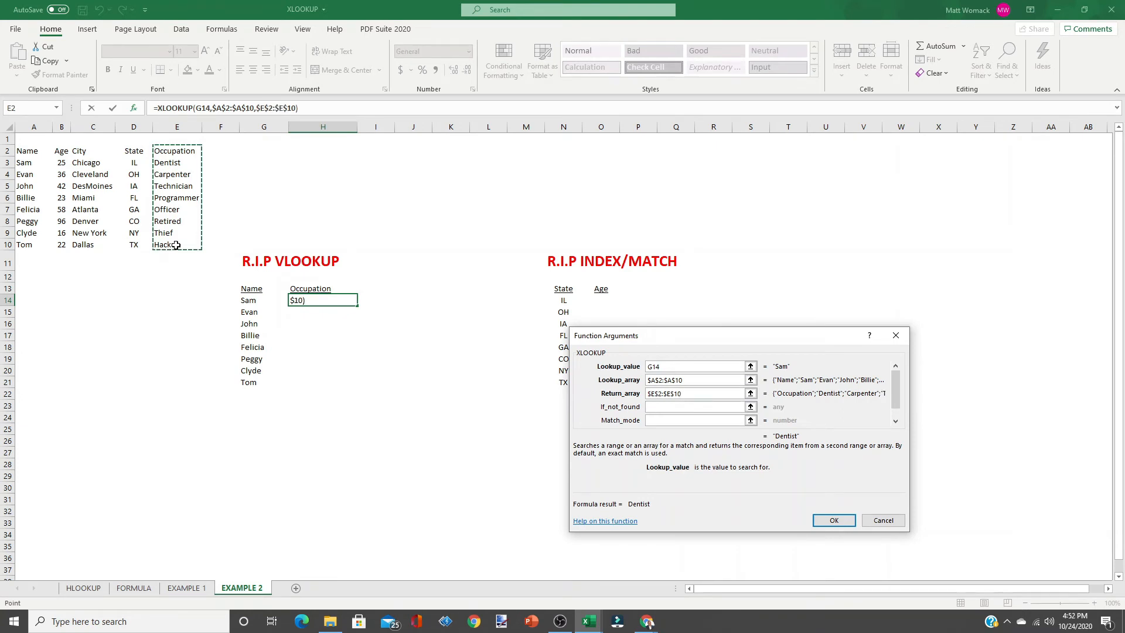
{"action": "left_click", "coordinate": [654, 405]}
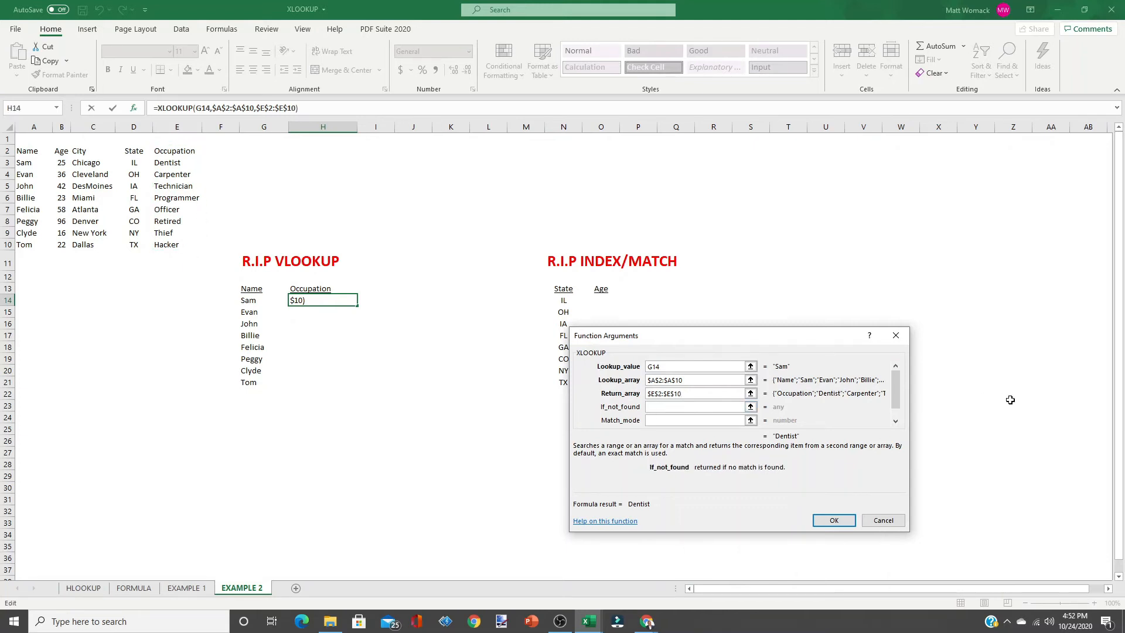
Set the if-not-found value to "OOPS" and match mode to 0, confirm, and fill the formula down through H21.
{"action": "type", "text": "OOPS"}
{"action": "left_click", "coordinate": [664, 420]}
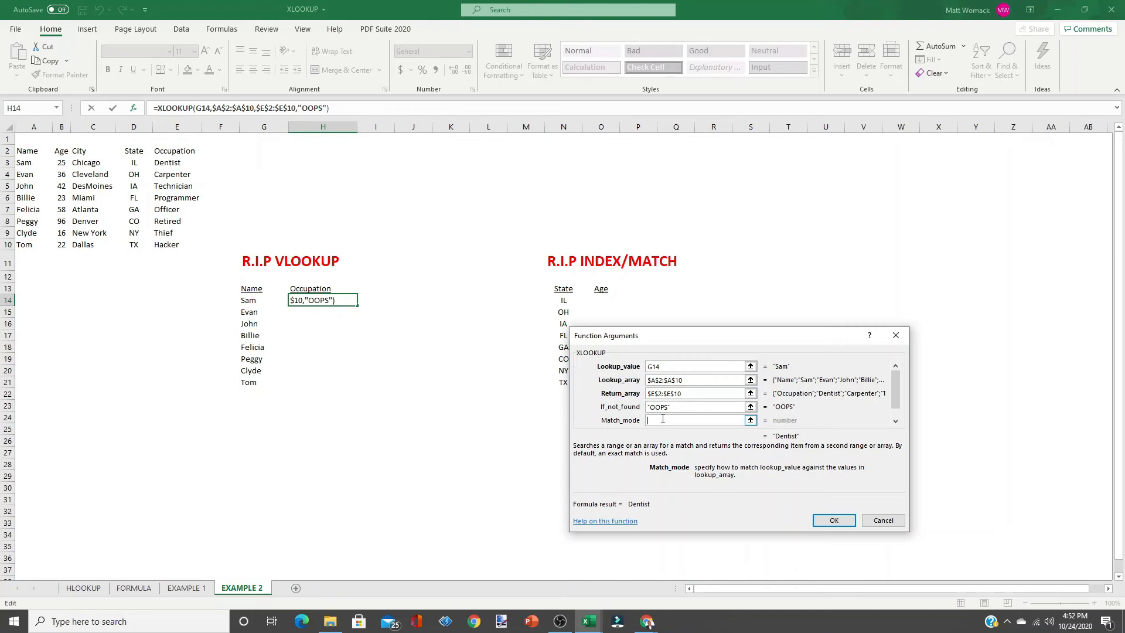
{"action": "type", "text": "0"}
{"action": "left_click", "coordinate": [835, 521]}
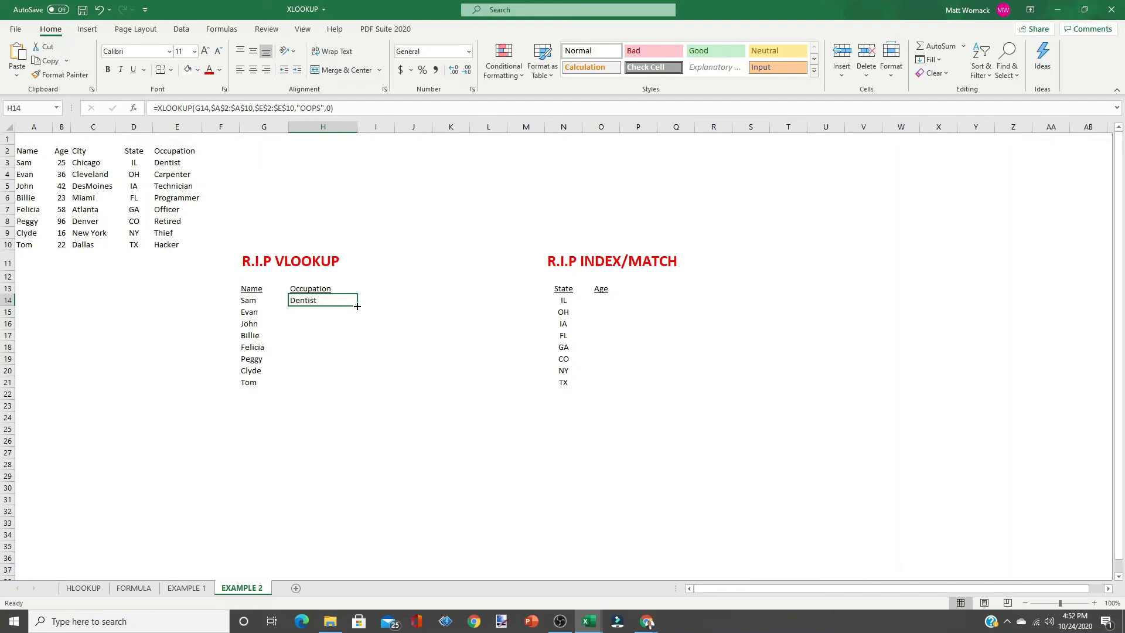
{"action": "left_click_drag", "start_coordinate": [357, 306], "coordinate": [350, 383]}
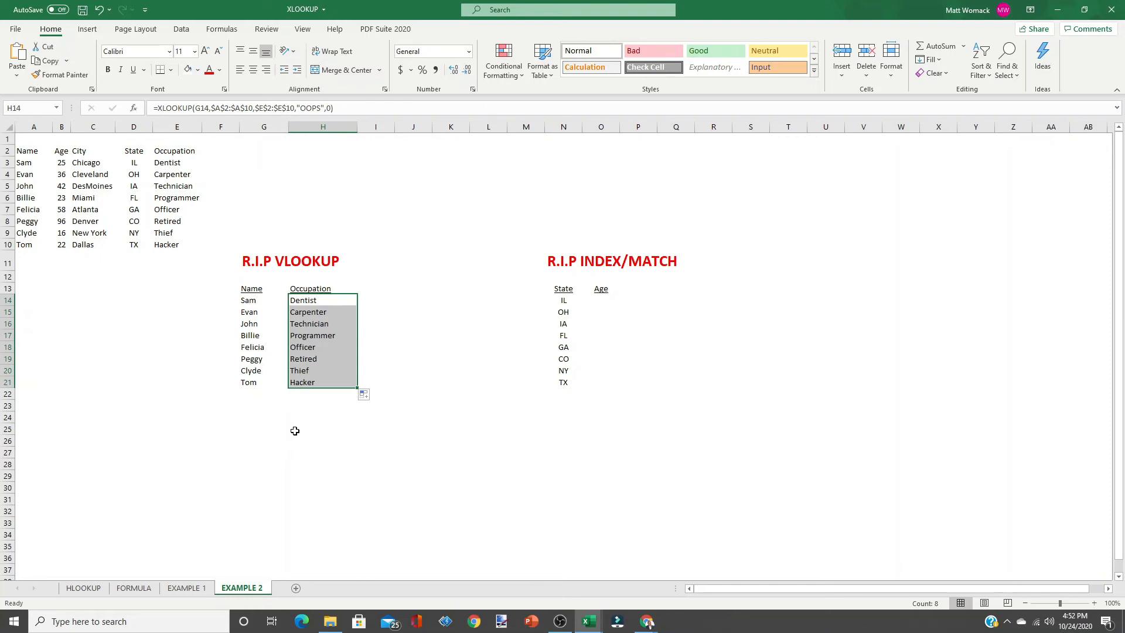
Replace the name Felicia in G18 with Diana and select H18 to check its formula.
{"action": "left_click", "coordinate": [252, 345]}
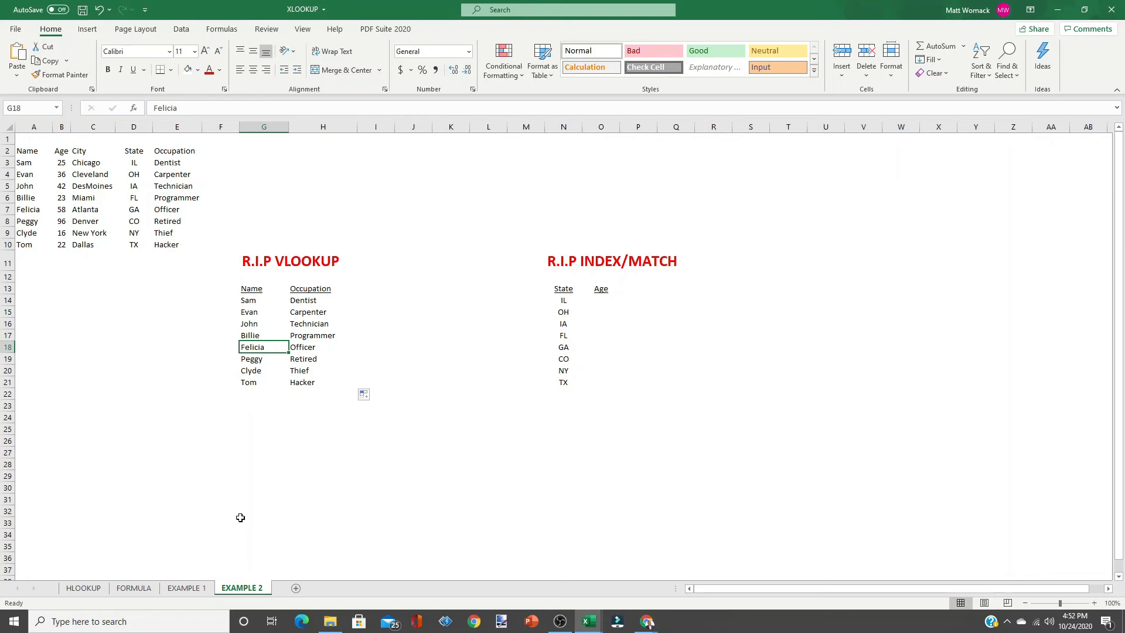
{"action": "type", "text": "dl"}
{"action": "key", "text": "BackSpace"}
{"action": "key", "text": "BackSpace"}
{"action": "type", "text": "Dl"}
{"action": "type", "text": "iana"}
{"action": "key", "text": "Return"}
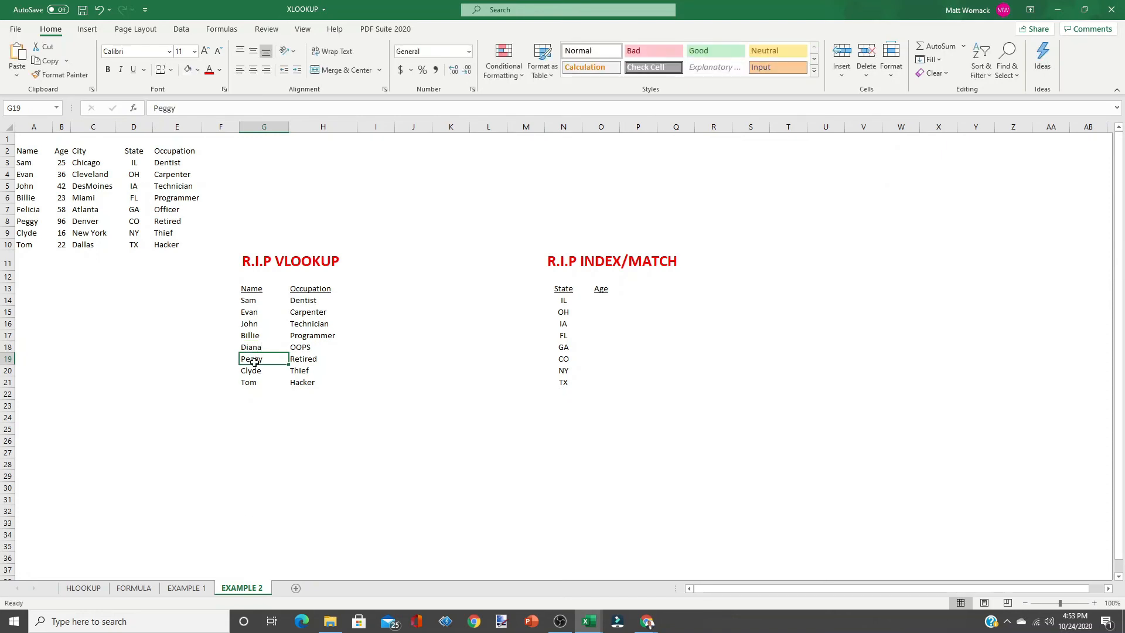
{"action": "left_click", "coordinate": [295, 348]}
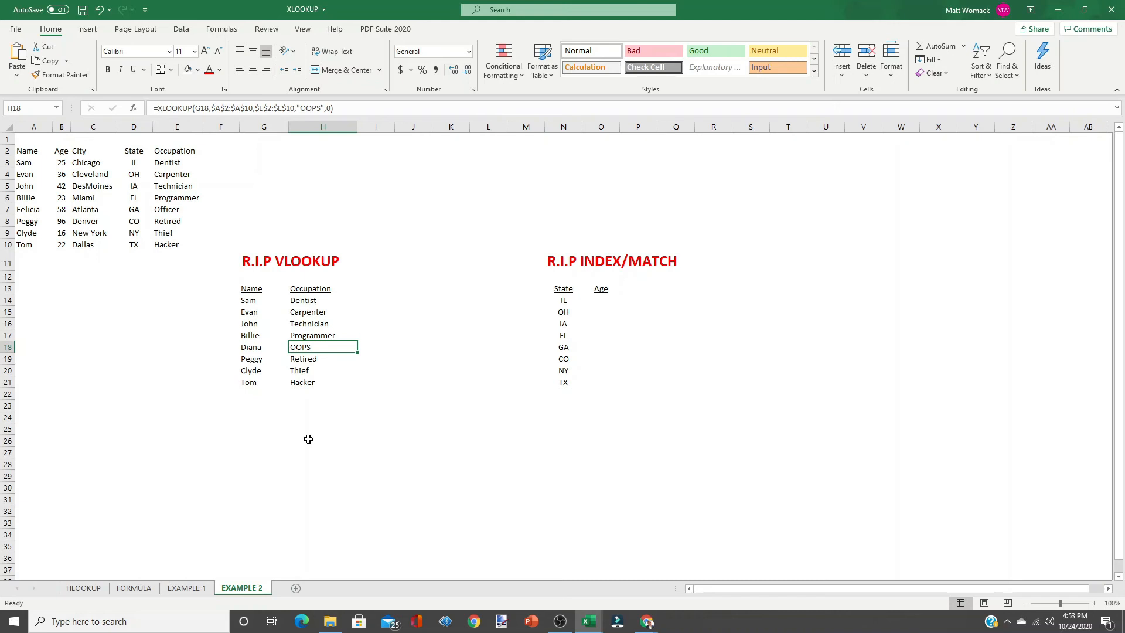
Start an XLOOKUP formula in cell O14 for the age by searching for the function.
{"action": "left_click", "coordinate": [600, 300]}
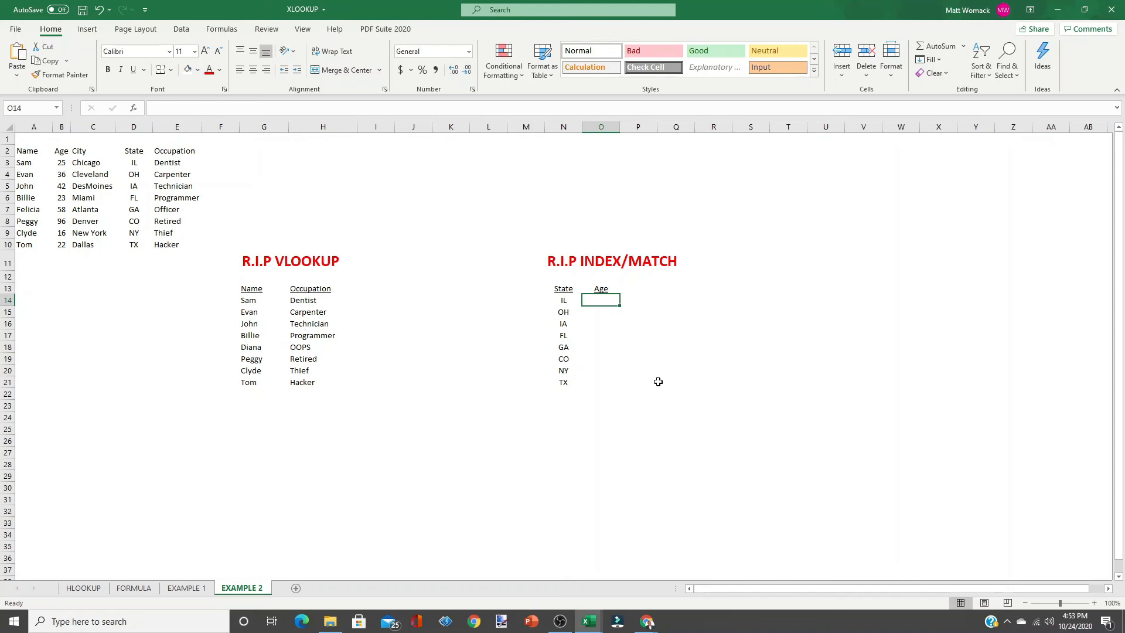
{"action": "left_click", "coordinate": [134, 109]}
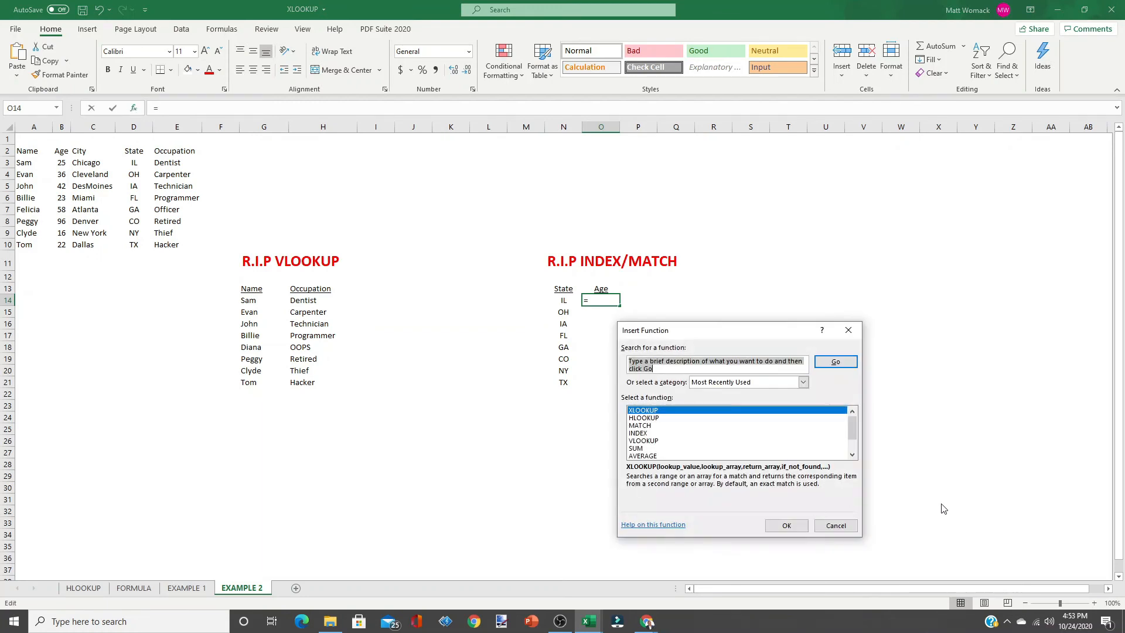
{"action": "type", "text": "xlookup"}
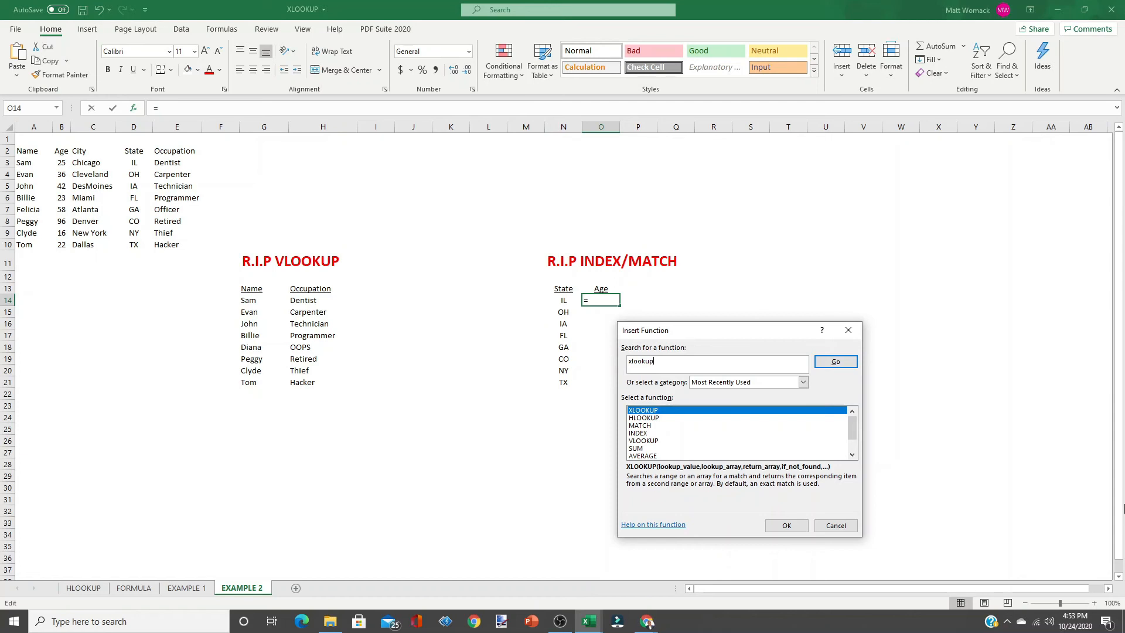
{"action": "left_click", "coordinate": [841, 364]}
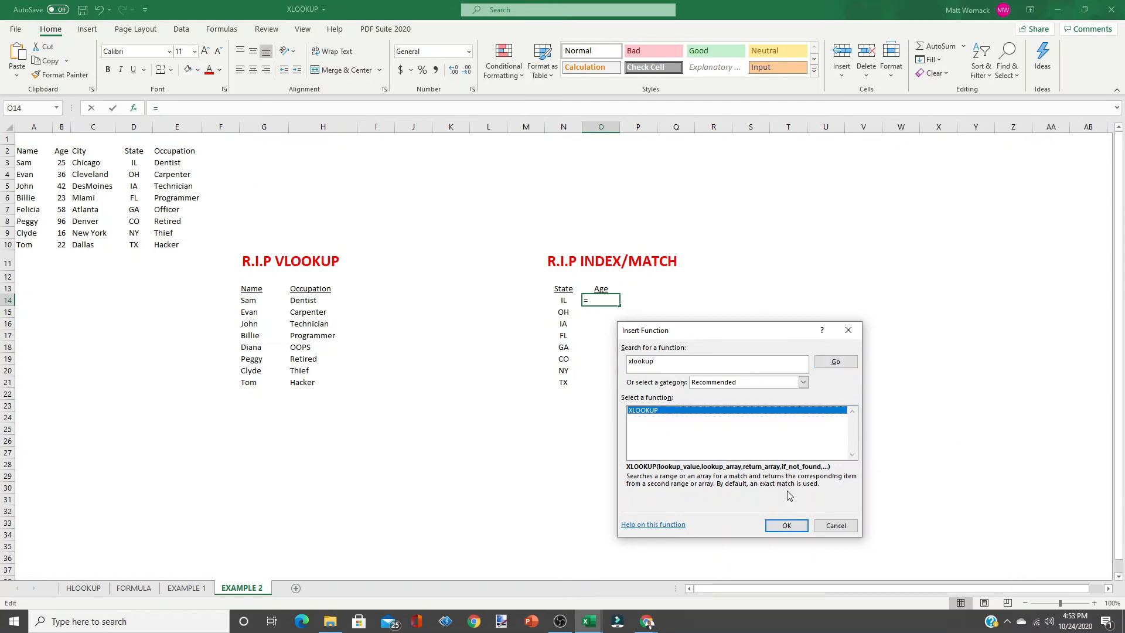
{"action": "left_click", "coordinate": [786, 526]}
{"action": "left_click_drag", "start_coordinate": [743, 334], "coordinate": [892, 244]}
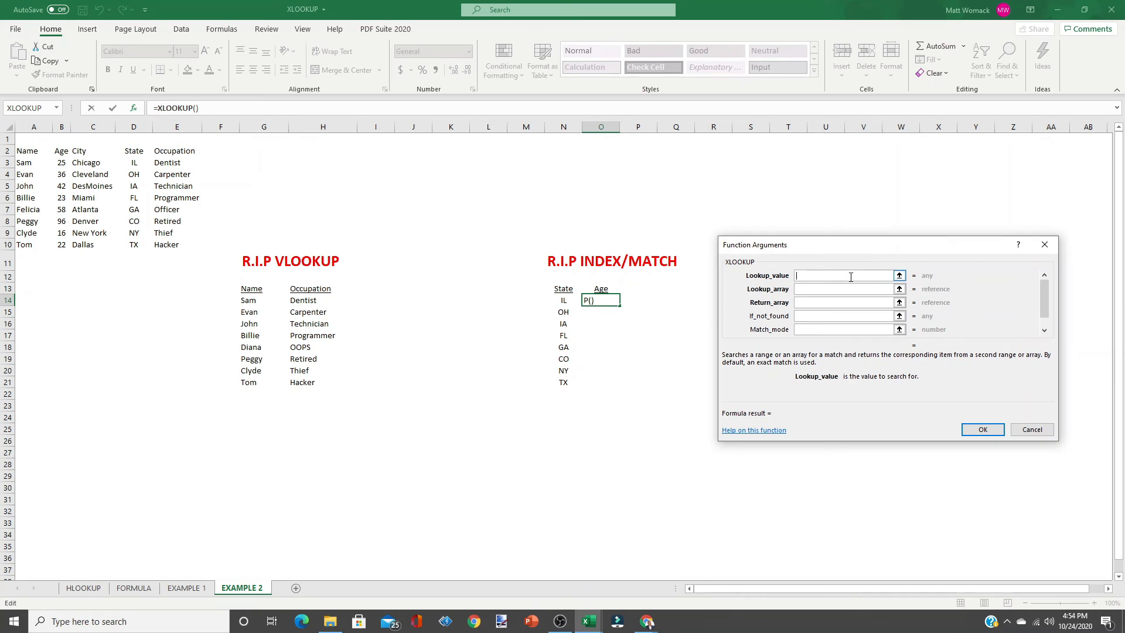
Set the lookup value to N14 and the lookup array to the state column $D$2:$D$10.
{"action": "left_click", "coordinate": [563, 300]}
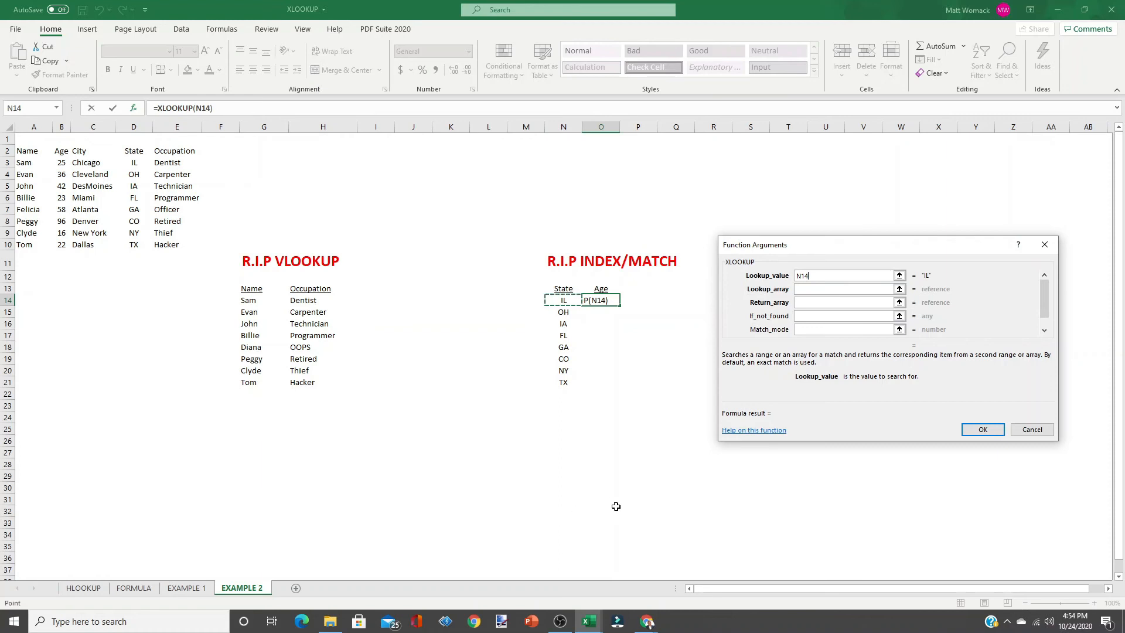
{"action": "left_click", "coordinate": [859, 291]}
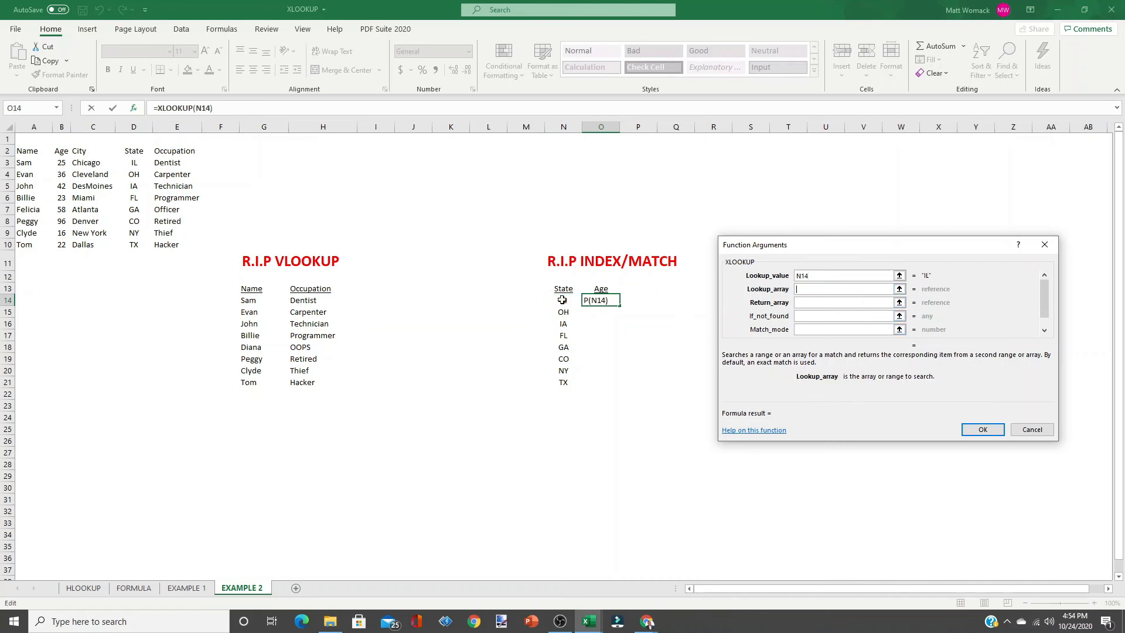
{"action": "left_click_drag", "start_coordinate": [134, 151], "coordinate": [133, 242]}
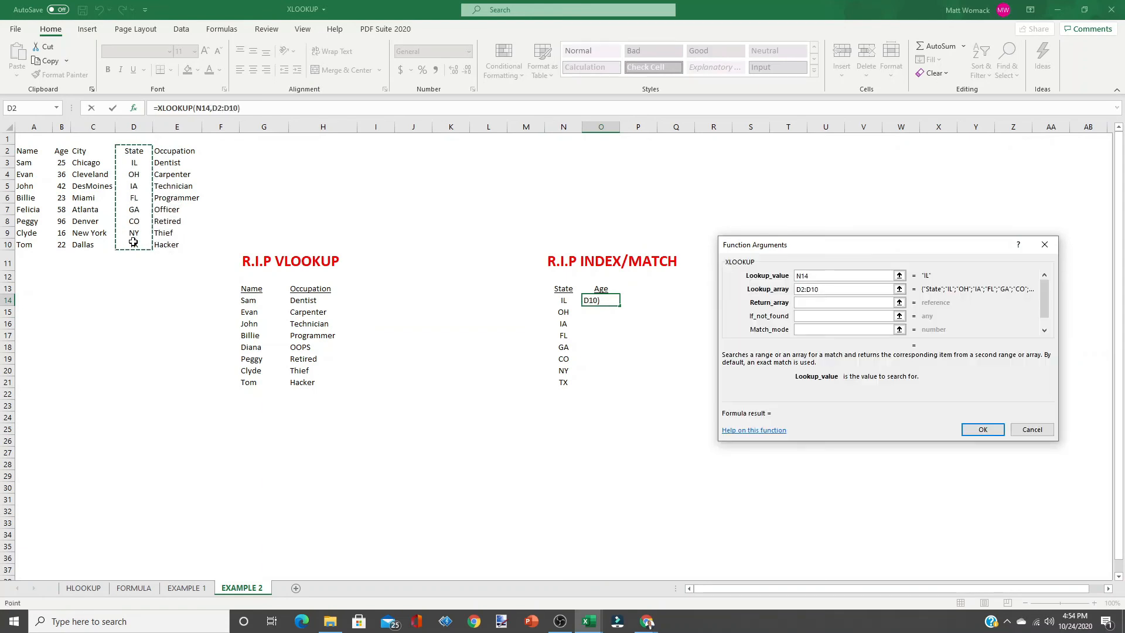
{"action": "key", "text": "F4"}
Set the return array to the age column $B$2:$B$10.
{"action": "left_click", "coordinate": [813, 302]}
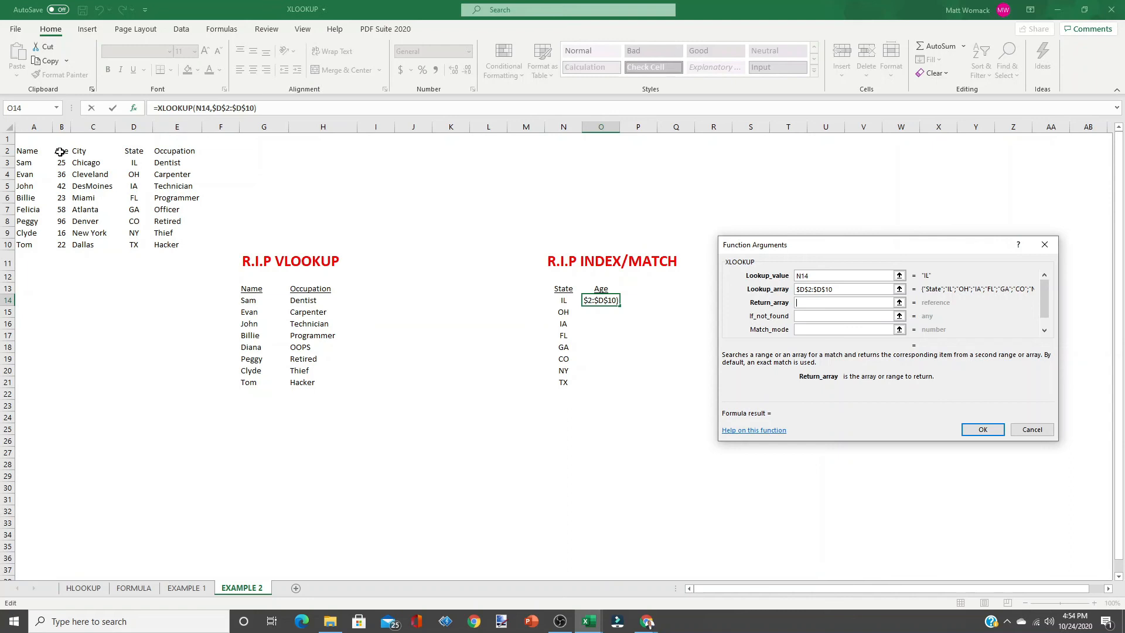
{"action": "left_click_drag", "start_coordinate": [61, 152], "coordinate": [60, 243]}
{"action": "key", "text": "F4"}
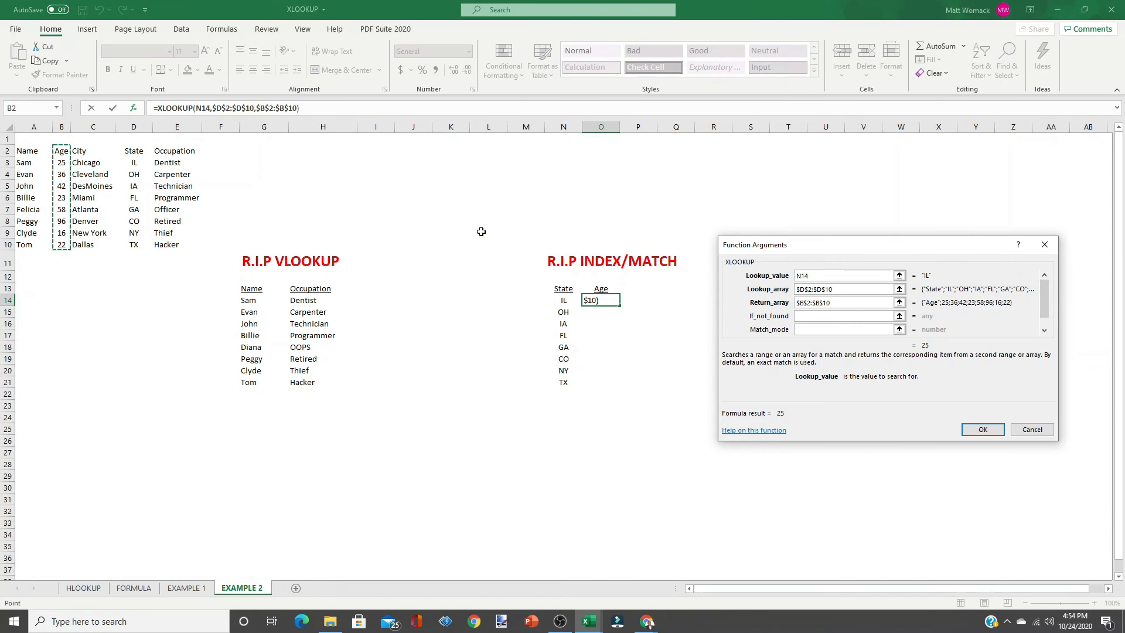
Set the if-not-found value to "OOPS", leave match mode empty, and confirm the formula.
{"action": "left_click", "coordinate": [814, 315]}
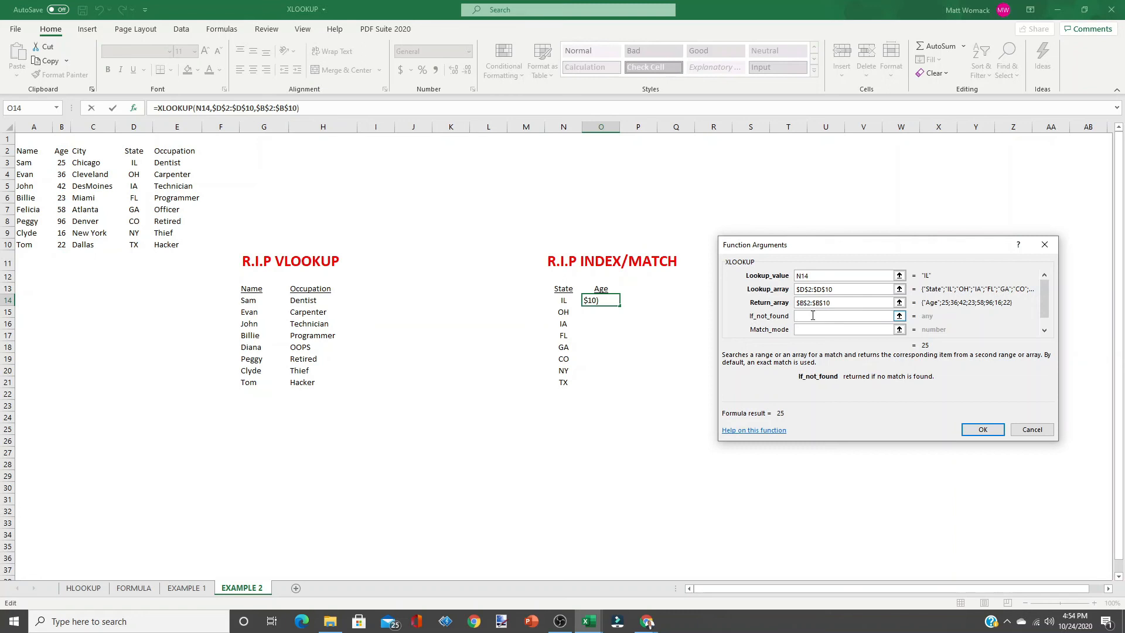
{"action": "type", "text": "o"}
{"action": "key", "text": "BackSpace"}
{"action": "type", "text": "OOPS"}
{"action": "left_click", "coordinate": [804, 330]}
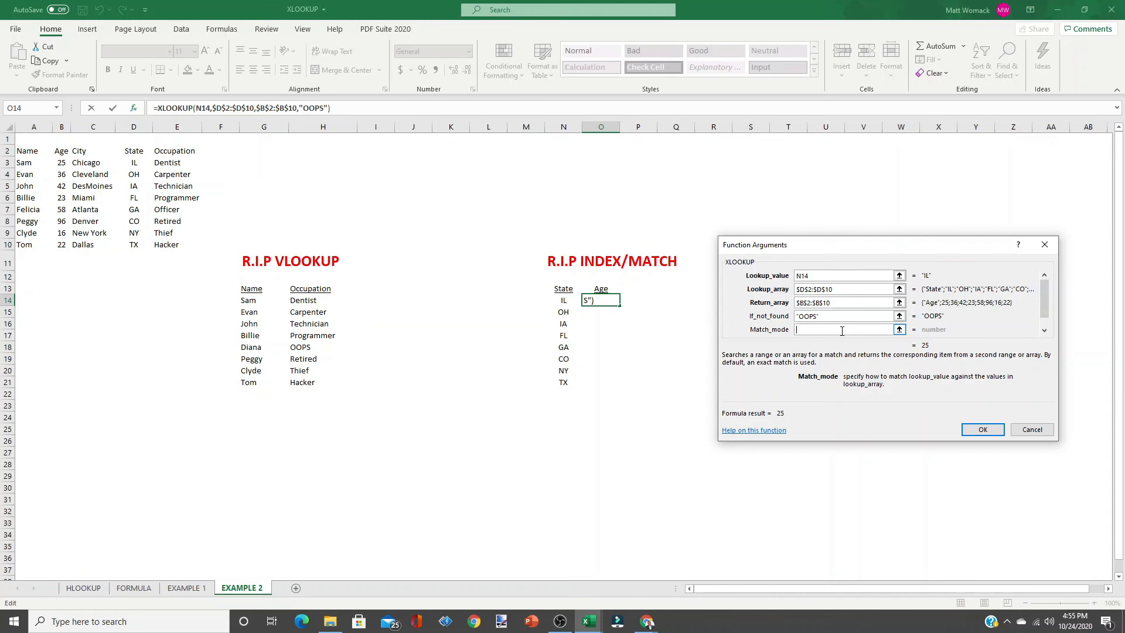
{"action": "type", "text": "0"}
{"action": "key", "text": "BackSpace"}
{"action": "left_click", "coordinate": [983, 431]}
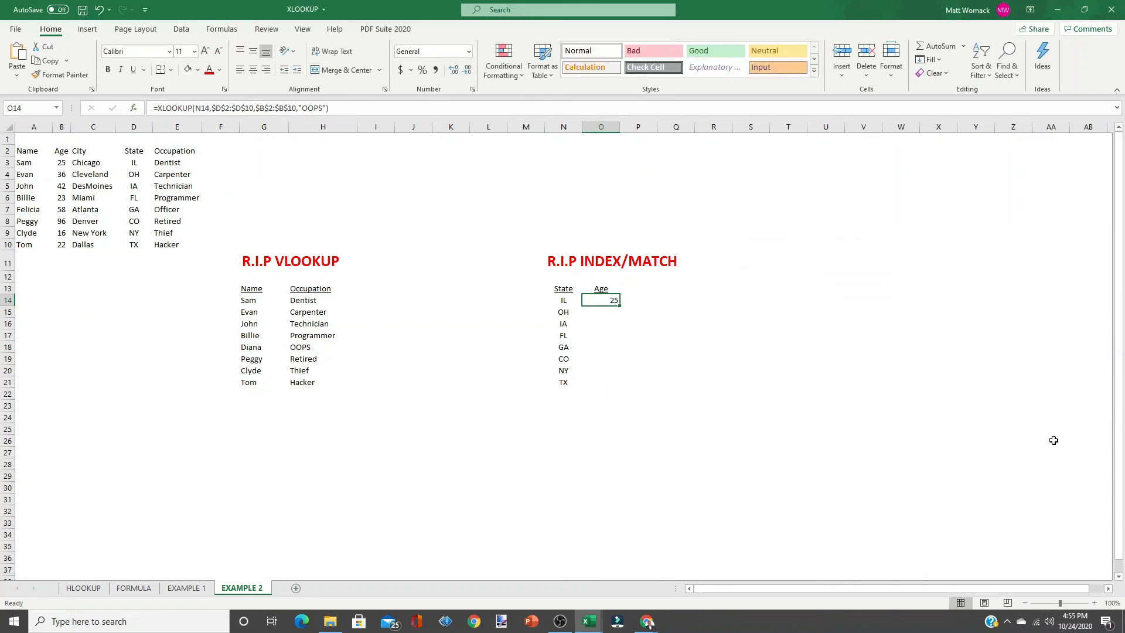
Fill the age formula from O14 down through O21 and center-align the results.
{"action": "left_click", "coordinate": [565, 300]}
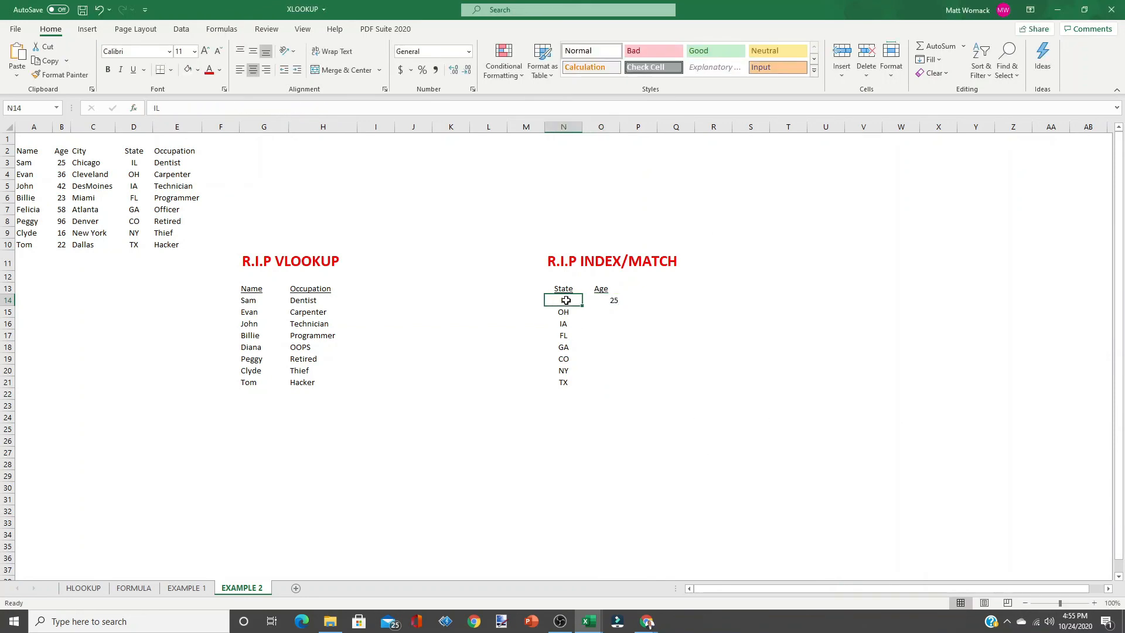
{"action": "left_click", "coordinate": [601, 289]}
{"action": "left_click", "coordinate": [601, 301]}
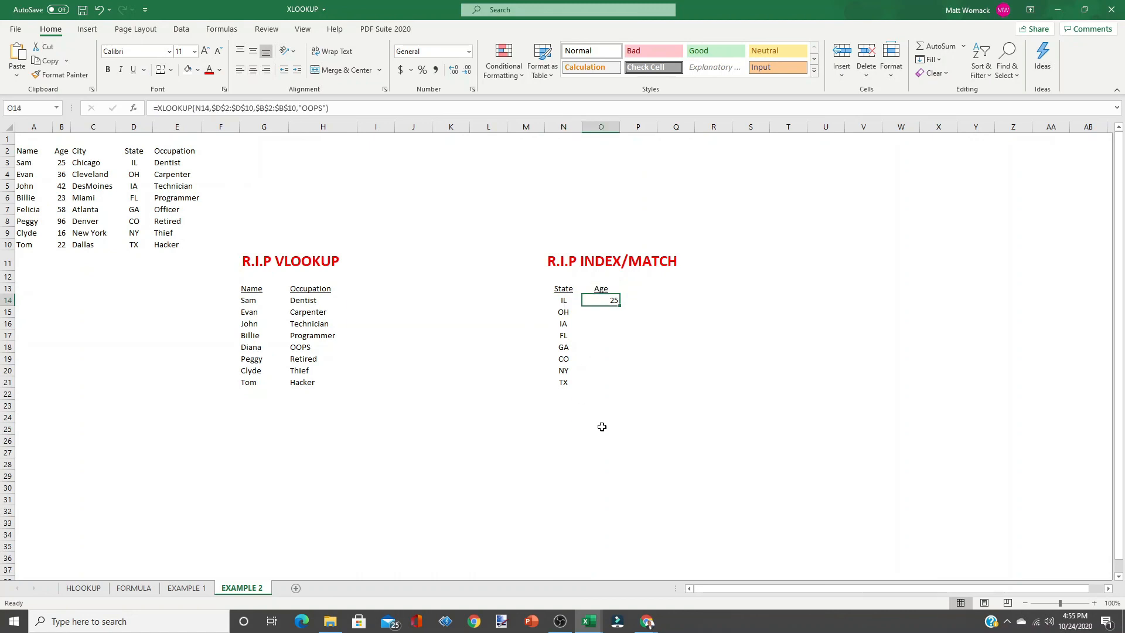
{"action": "left_click", "coordinate": [135, 162]}
{"action": "left_click", "coordinate": [60, 163]}
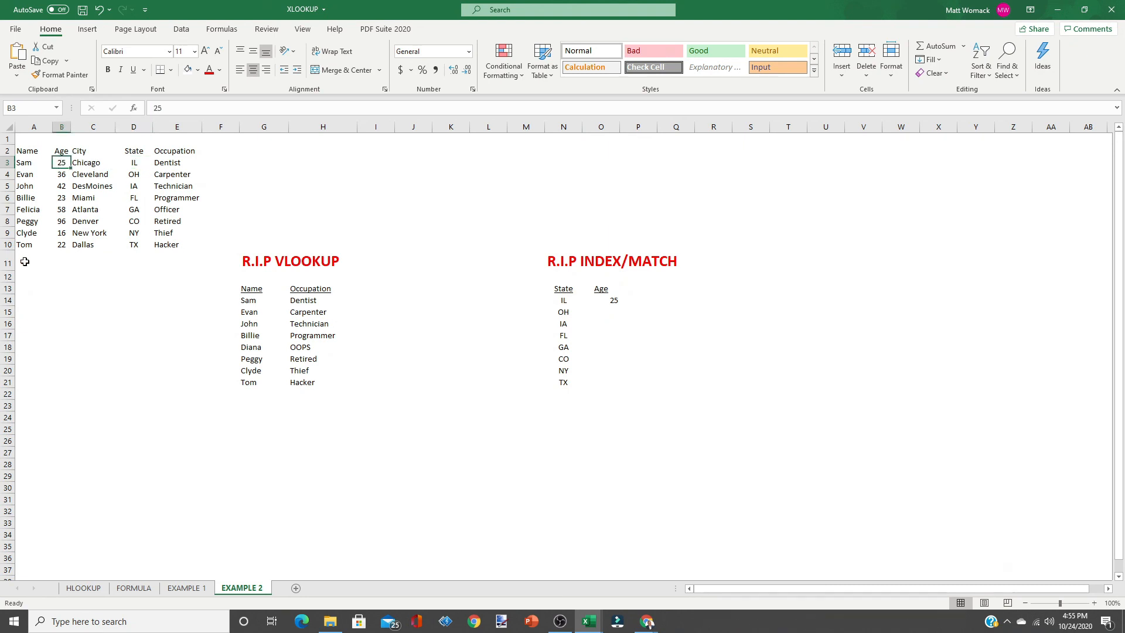
{"action": "left_click", "coordinate": [599, 297]}
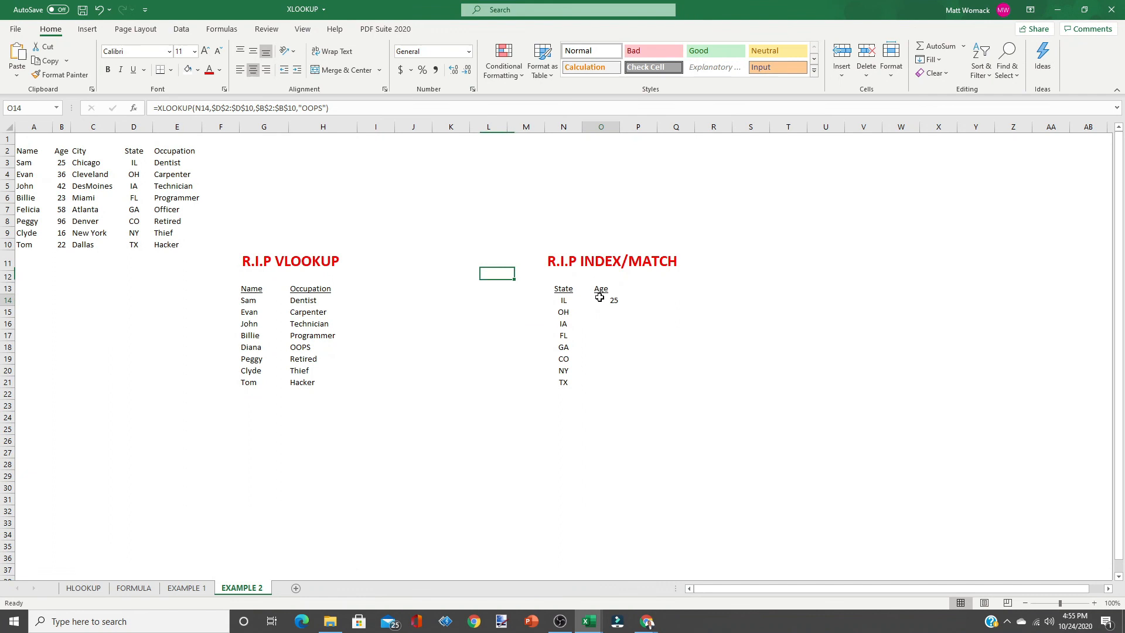
{"action": "left_click_drag", "start_coordinate": [619, 305], "coordinate": [609, 383]}
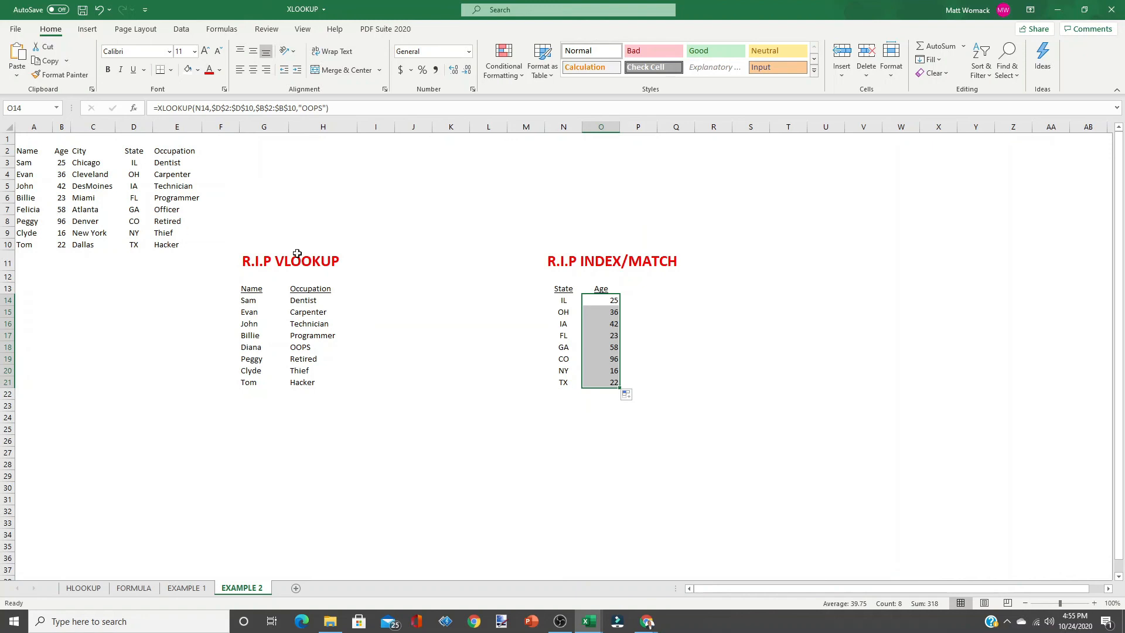
{"action": "left_click", "coordinate": [253, 69]}
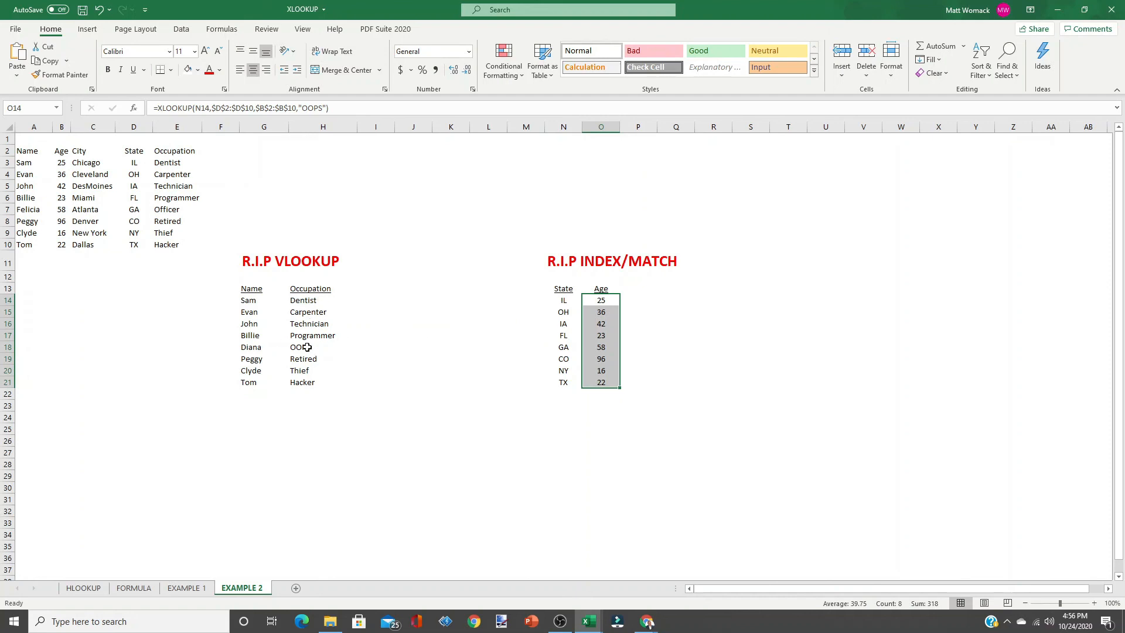
Change the state in N17 to AZ.
{"action": "left_click", "coordinate": [562, 335]}
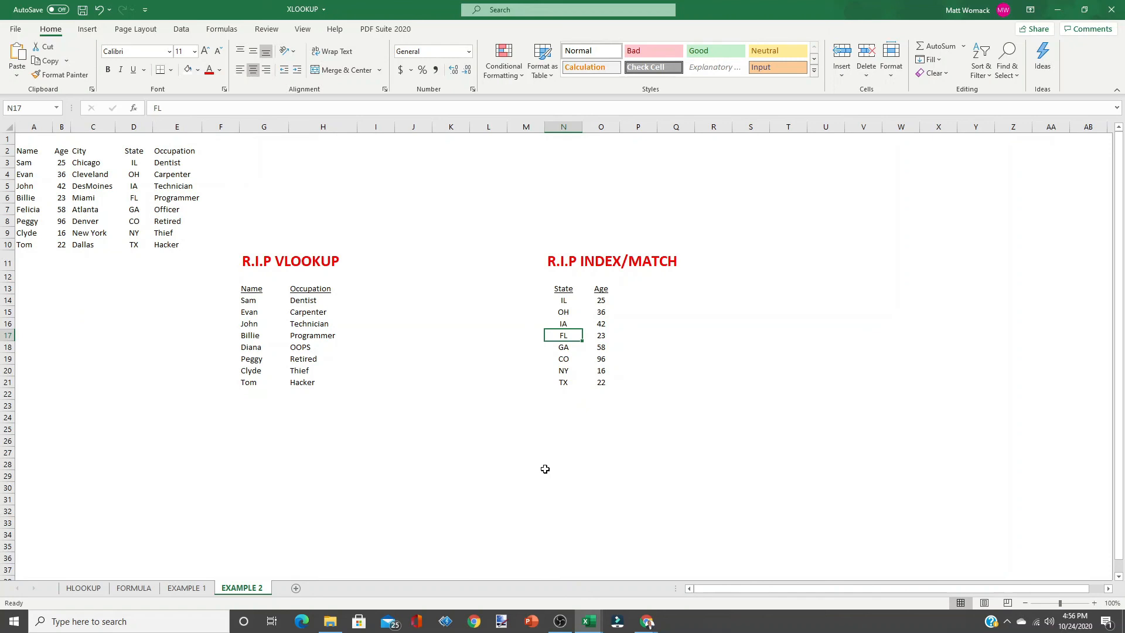
{"action": "type", "text": "a"}
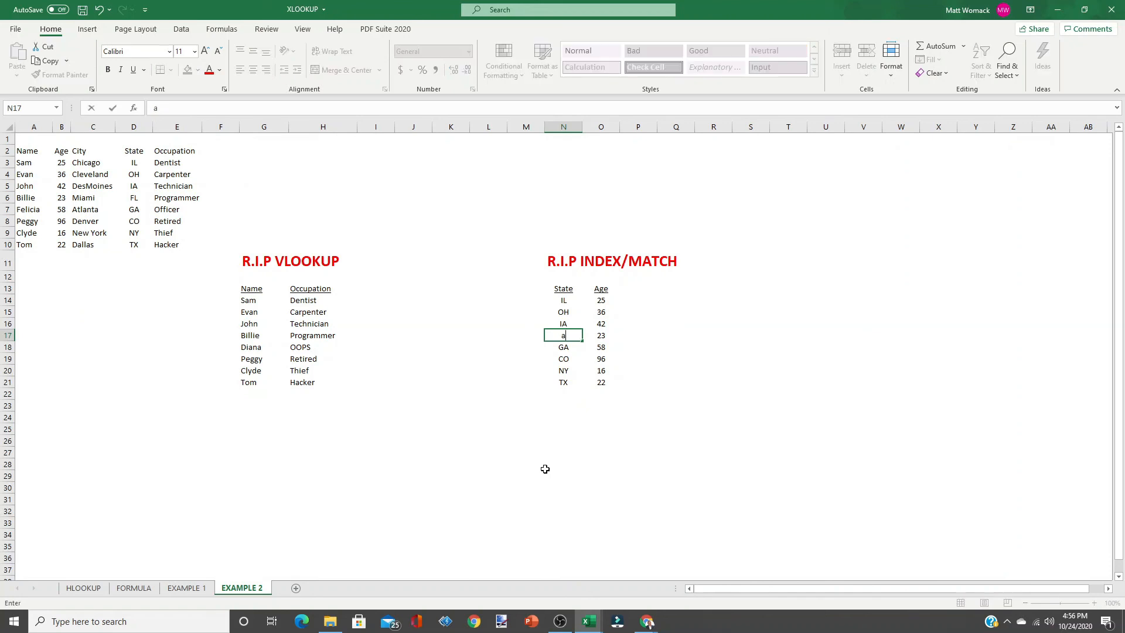
{"action": "key", "text": "BackSpace"}
{"action": "type", "text": "AZ"}
{"action": "key", "text": "Return"}
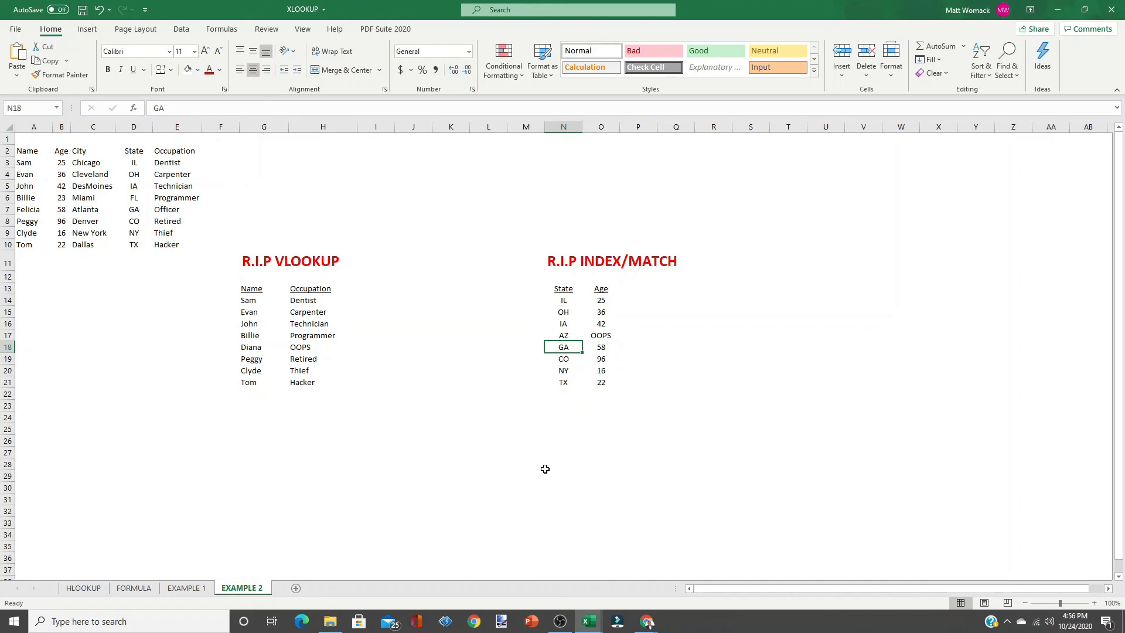
Set the state in N17 back to FL.
{"action": "key", "text": "Up"}
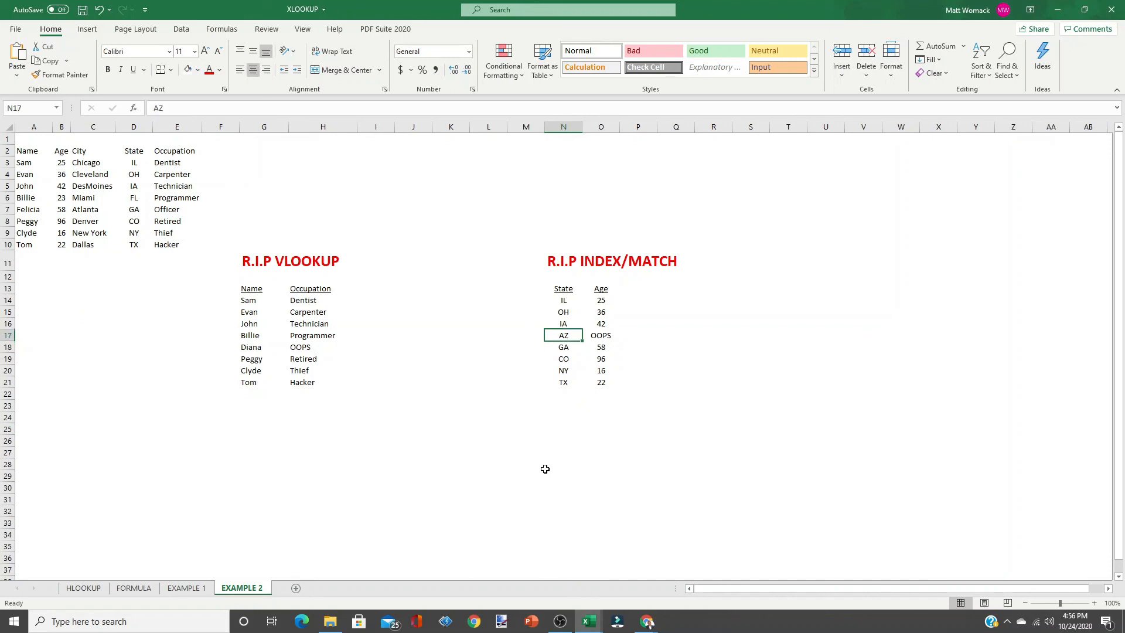
{"action": "type", "text": "FL"}
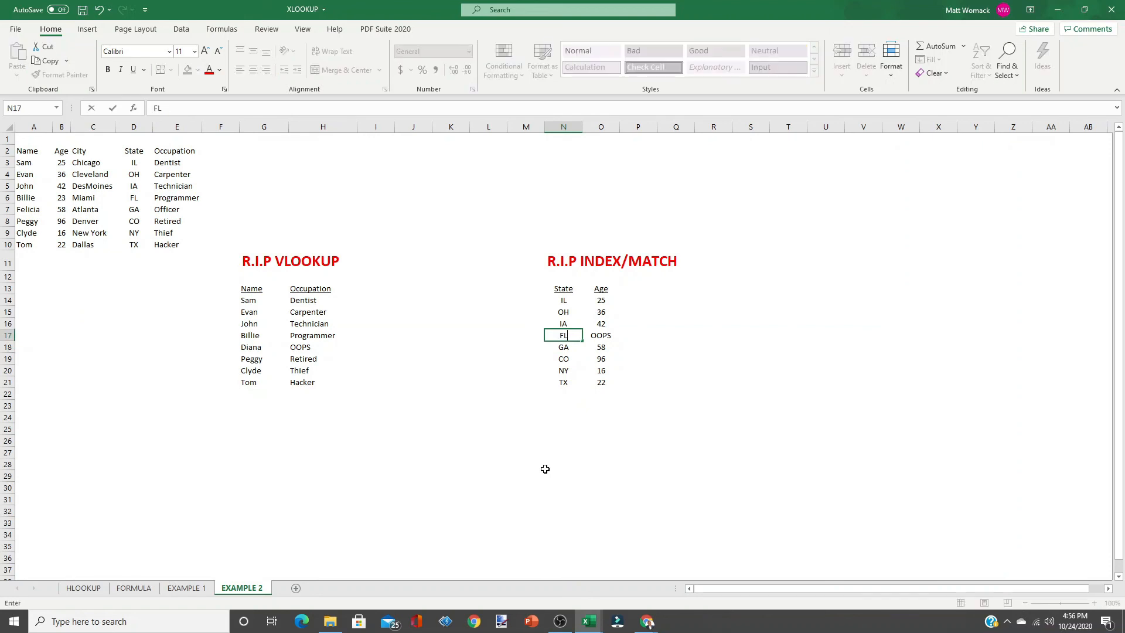
{"action": "key", "text": "Return"}
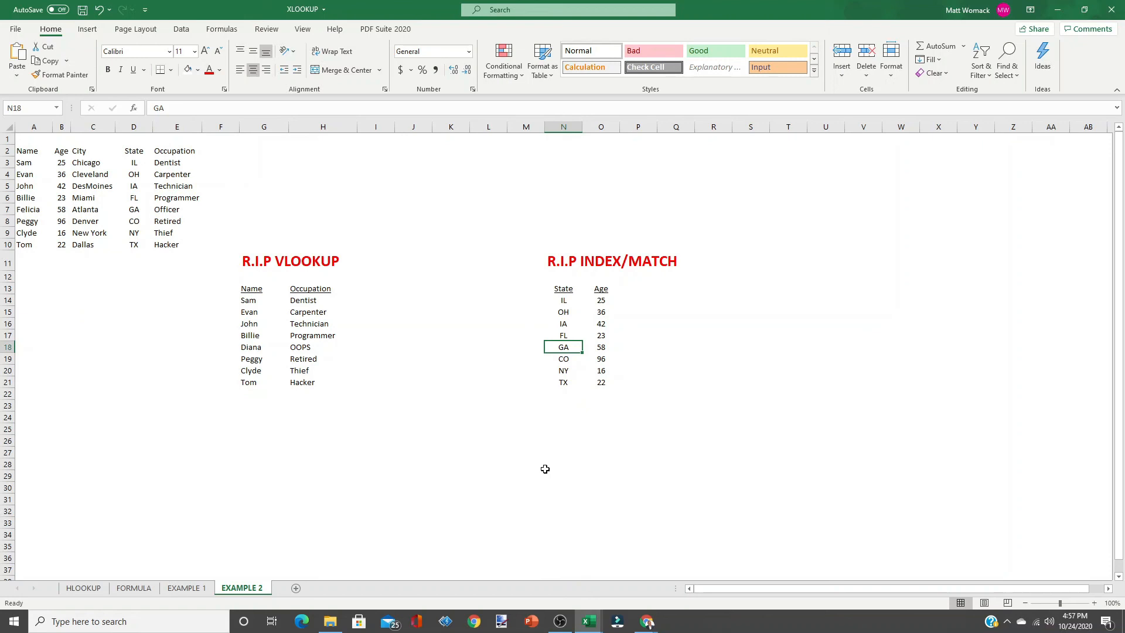
{"action": "left_click", "coordinate": [556, 453]}
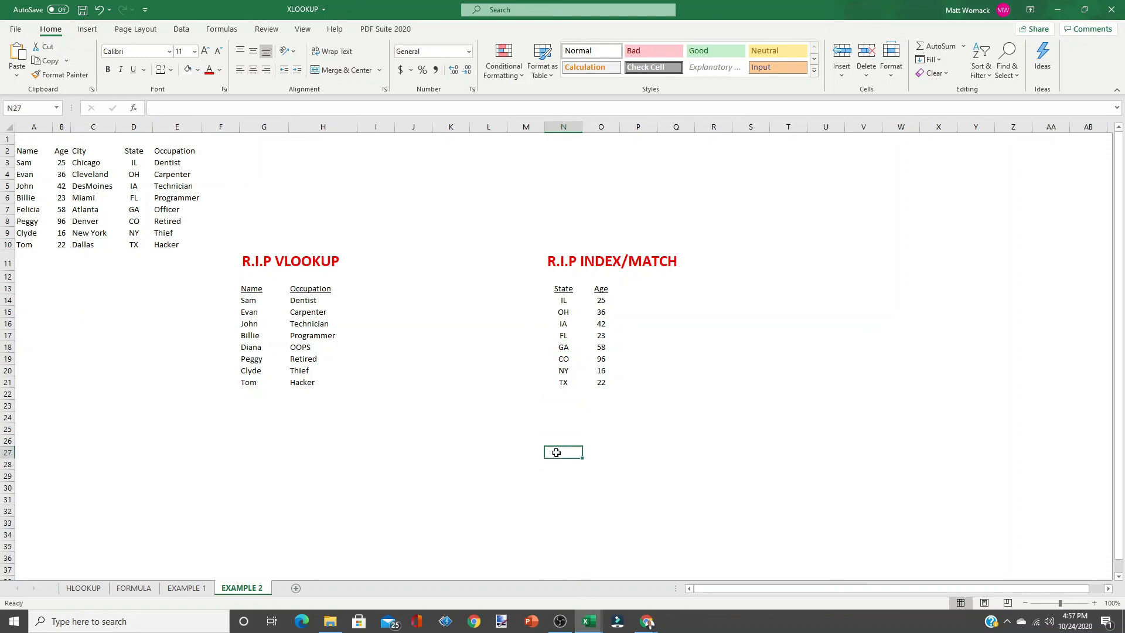